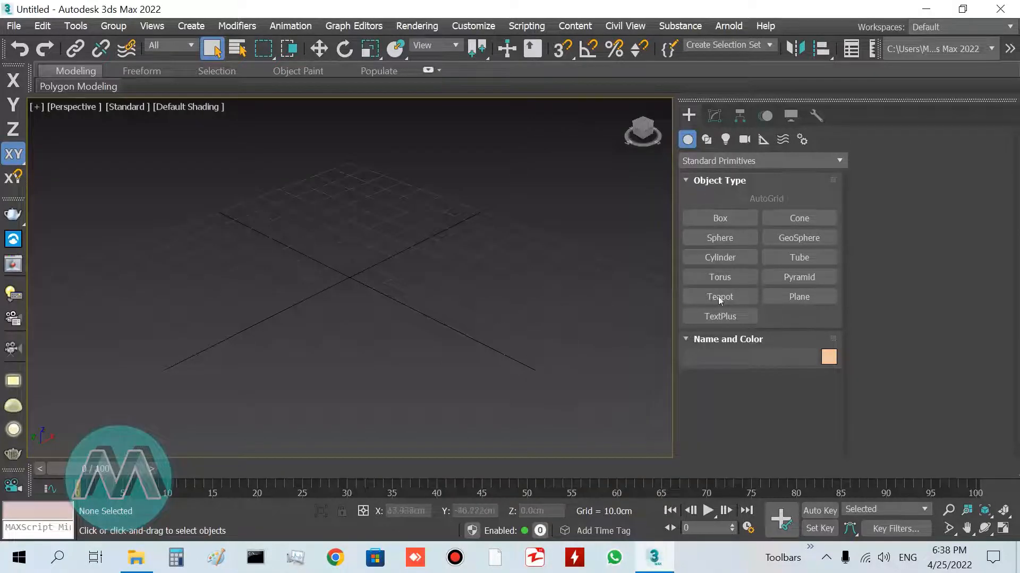
Create a plane primitive in the perspective viewport
left_click(799, 297)
left_click_drag(404, 186, 436, 236)
left_click_drag(418, 312, 383, 445)
right_click(327, 365)
scroll(326, 350, "down", 2)
middle_click_drag(341, 331, 326, 326)
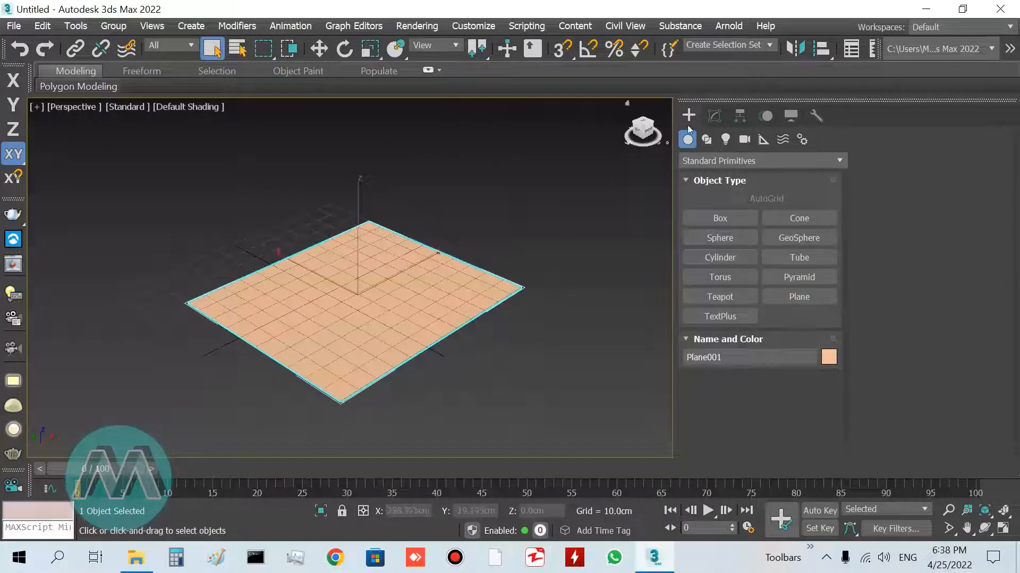
Set the plane's length and width to 300 cm
left_click(714, 115)
left_click(787, 407)
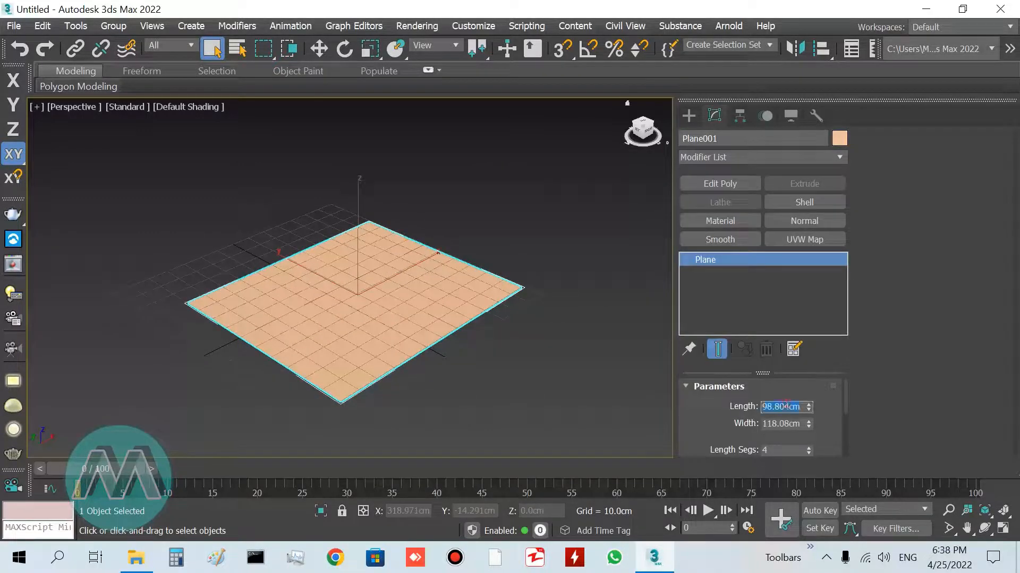
type("300")
key("Tab")
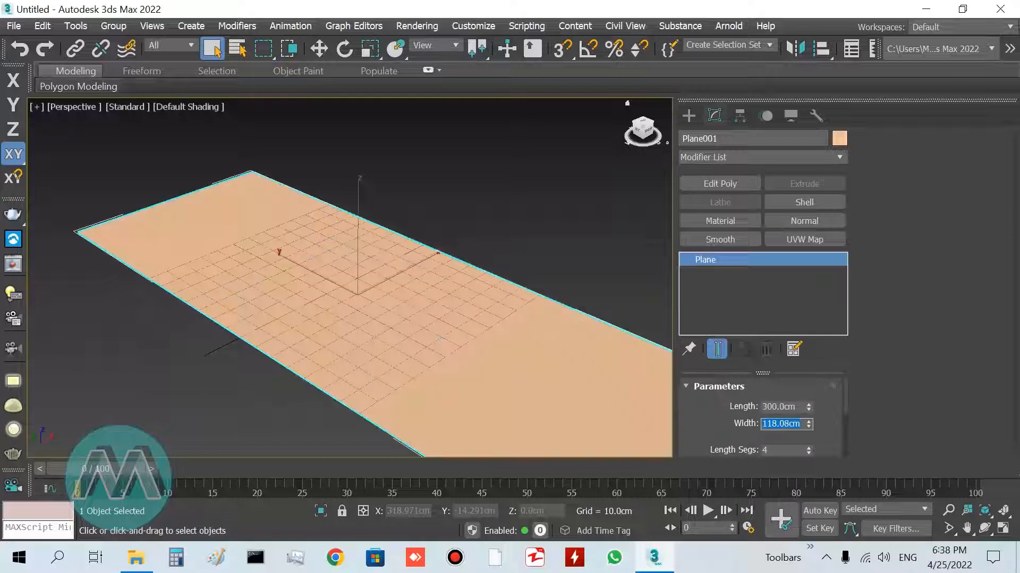
type("300")
key("Return")
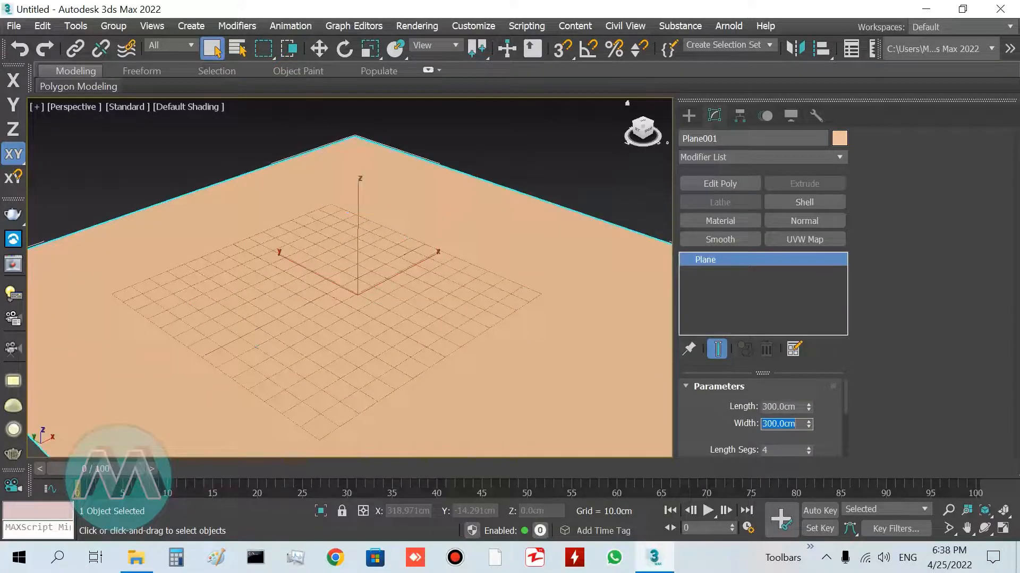
Turn on edged faces display in the perspective viewport
left_click(949, 510)
mouse_move(244, 187)
left_mouse_down()
mouse_move(240, 249)
mouse_move(241, 178)
left_mouse_up()
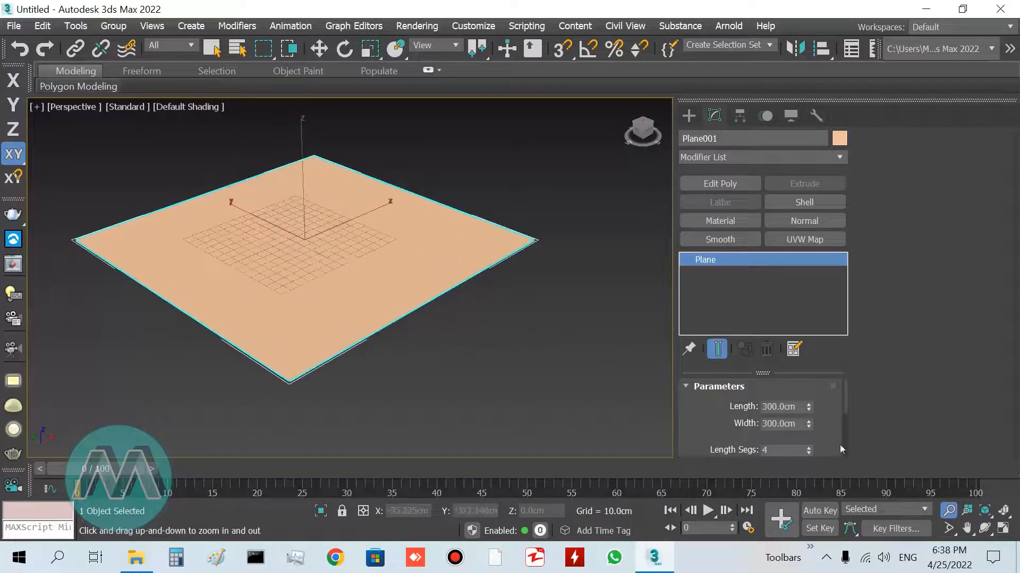
scroll(846, 406, "down", 2)
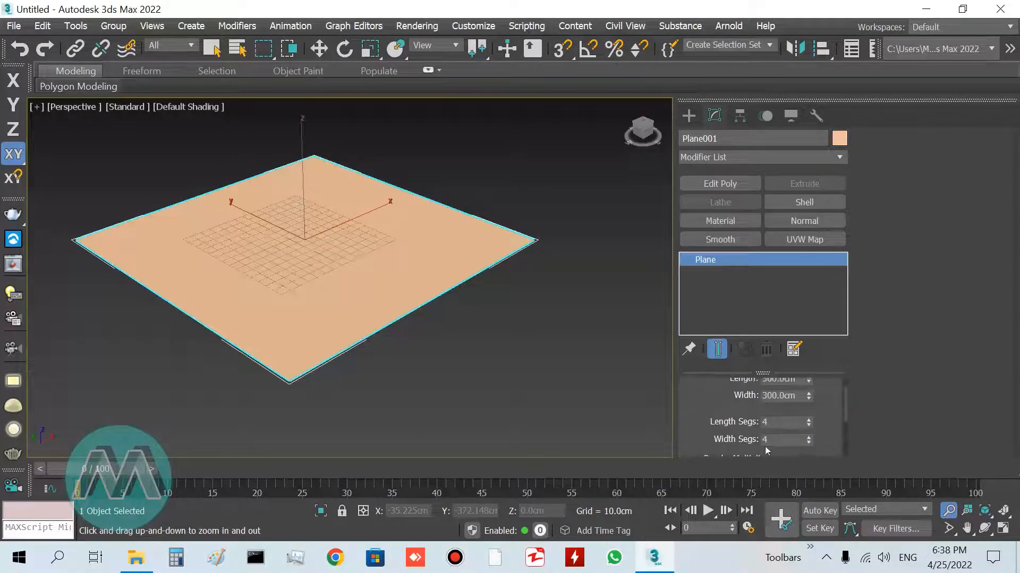
left_click_drag(393, 307, 392, 301)
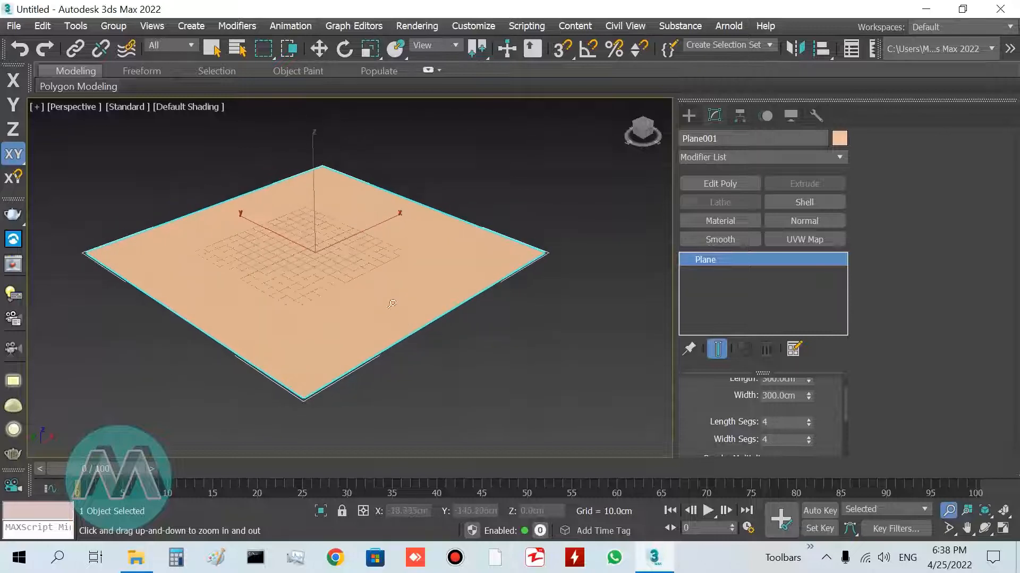
key("F4")
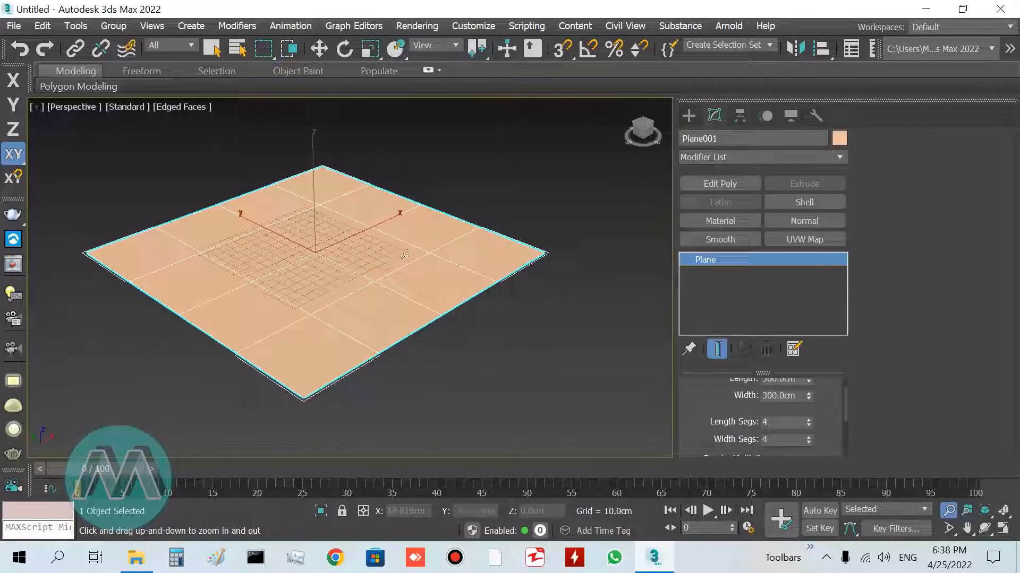
Convert the plane to an editable poly and hide the home grid
right_click(347, 274)
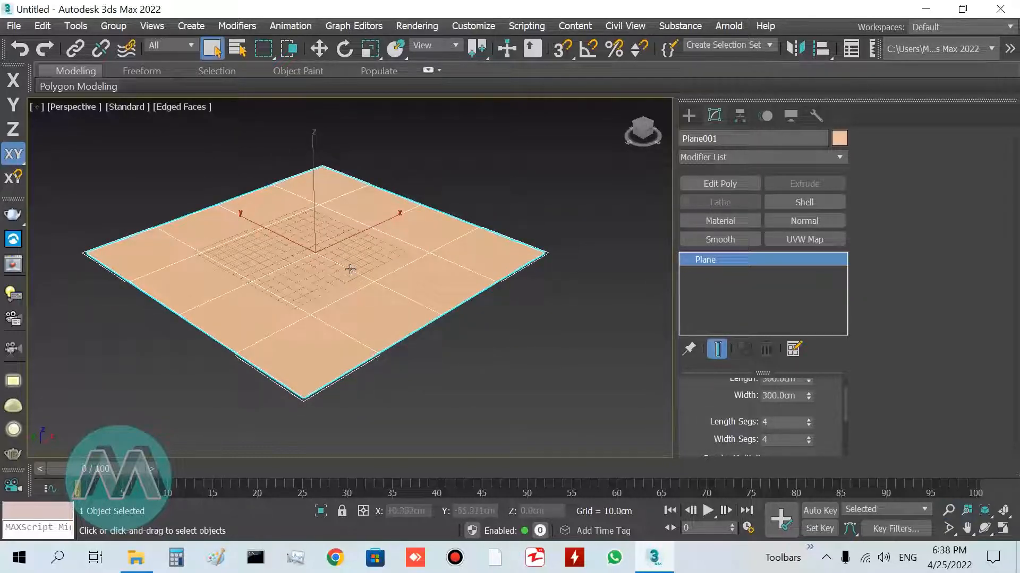
right_click(346, 264)
mouse_move(483, 425)
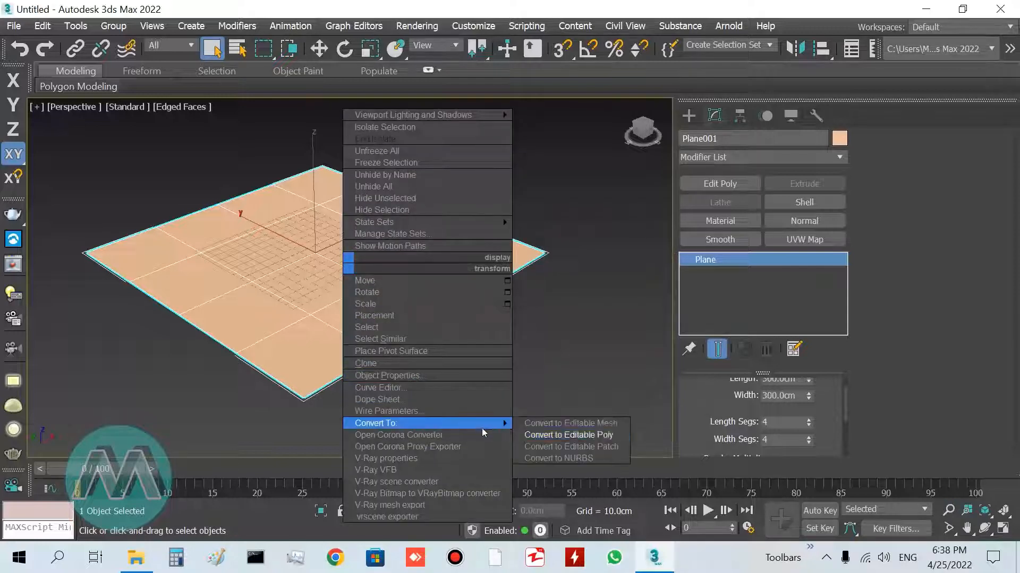
left_click(543, 436)
key("g")
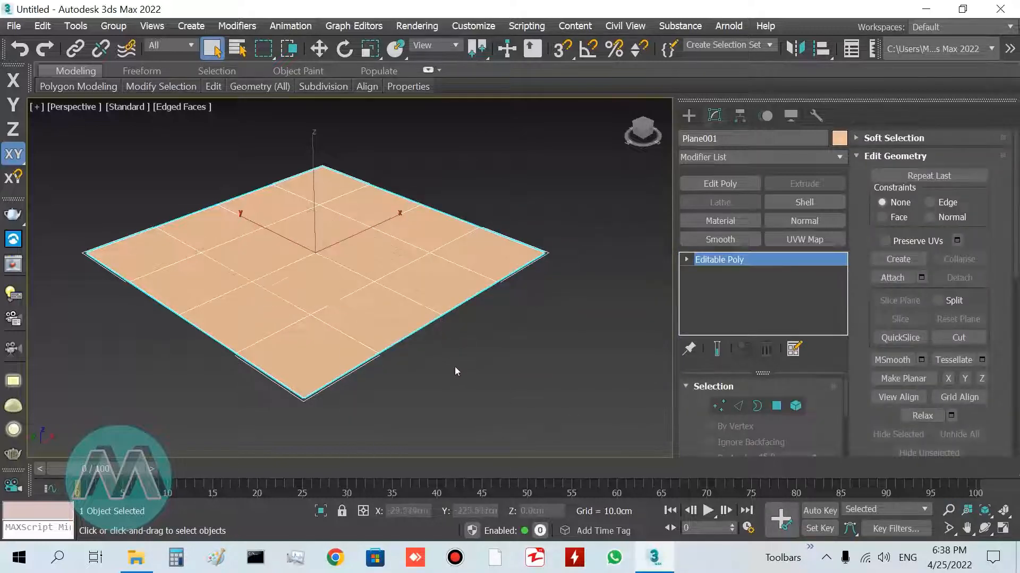
Apply the Edgedirection pattern to the plane with Generate Topology
middle_click_drag(339, 286, 353, 289)
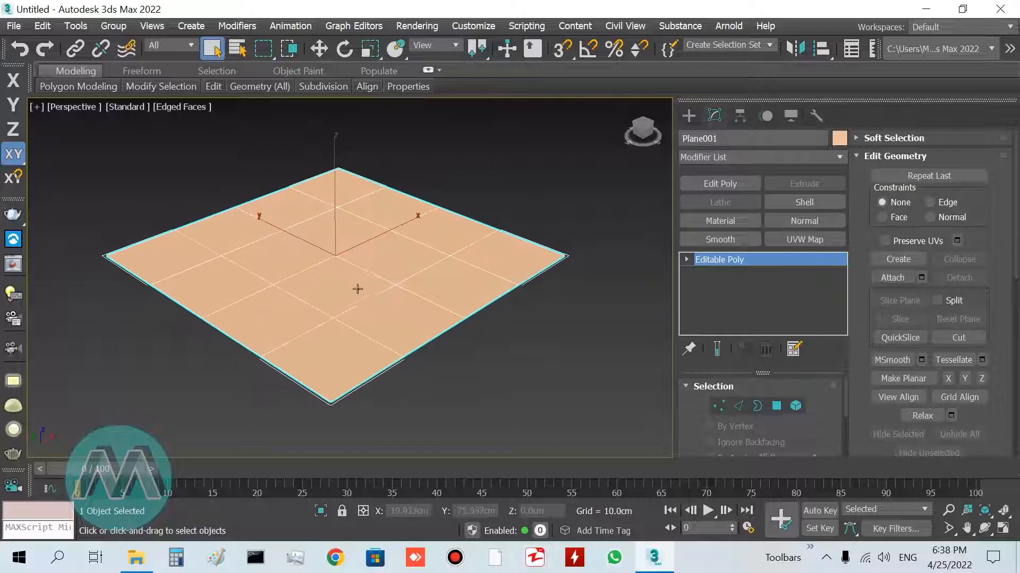
scroll(340, 281, "down", 1)
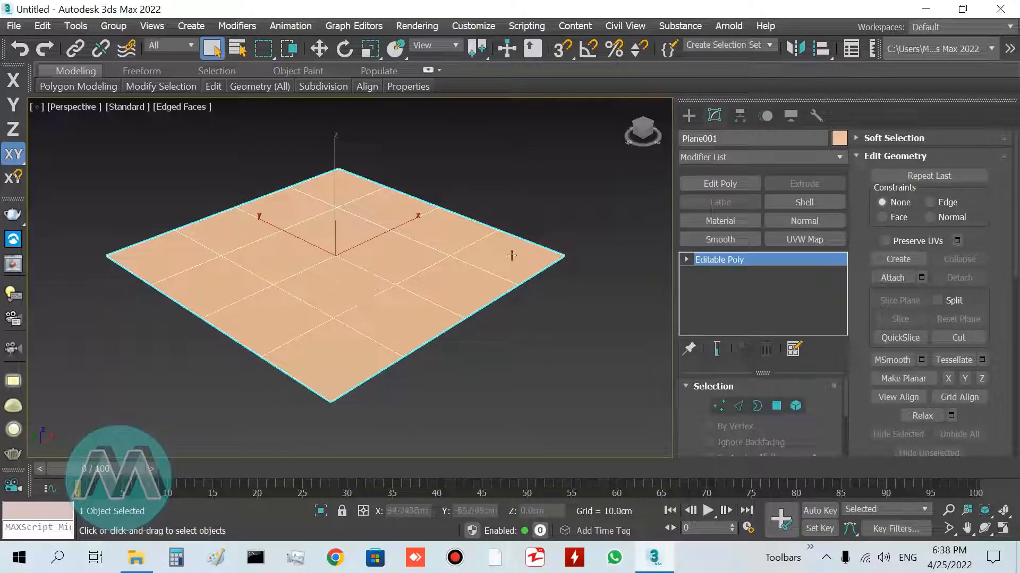
left_click(80, 86)
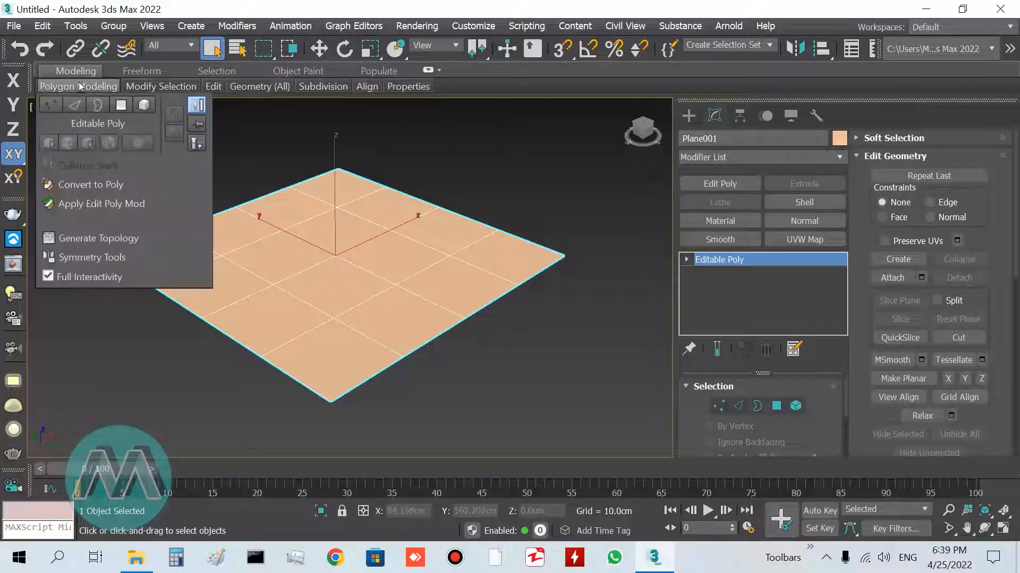
left_click(81, 241)
left_click_drag(143, 162, 580, 163)
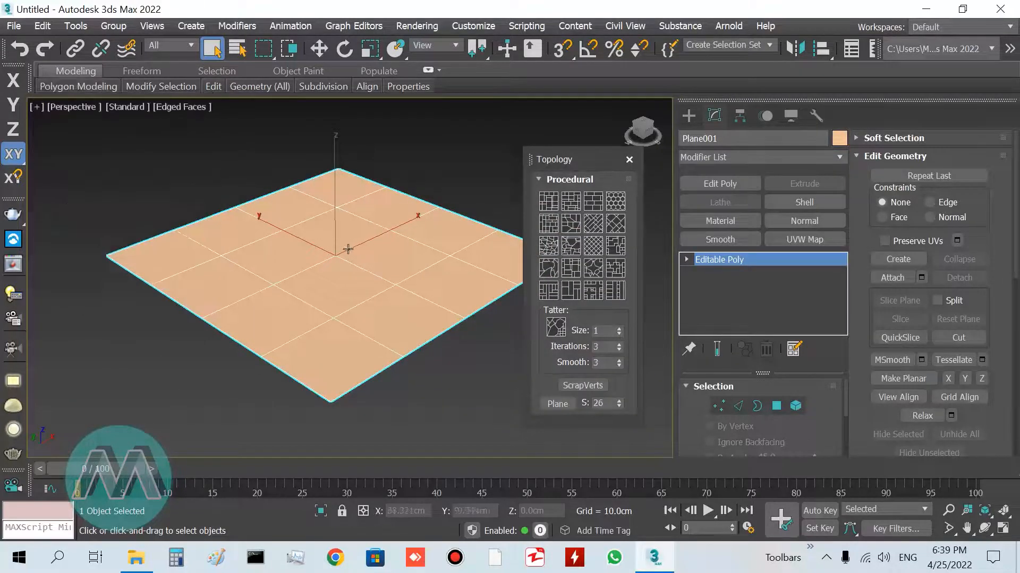
middle_click_drag(332, 245, 341, 269, "alt")
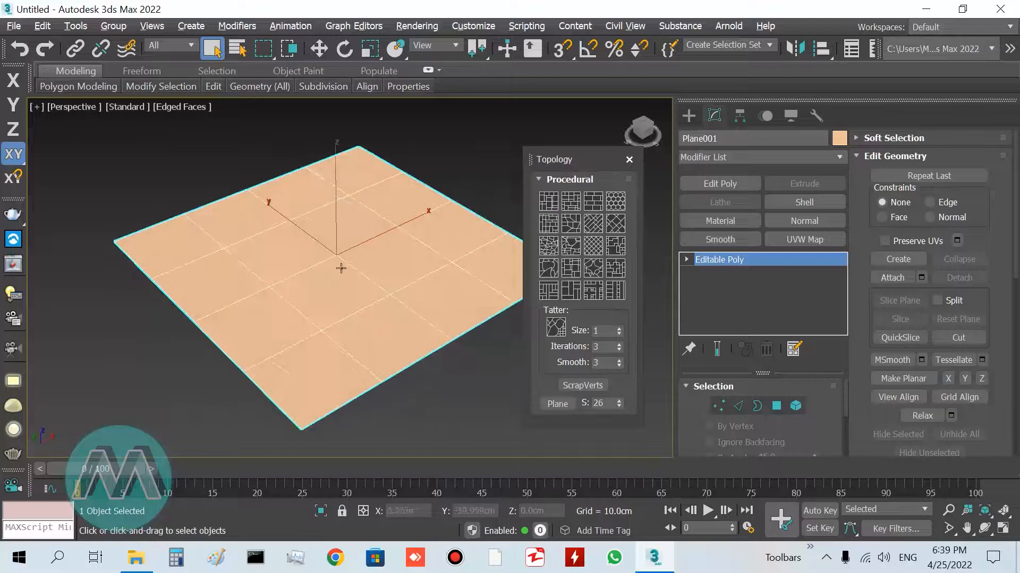
left_click(590, 250)
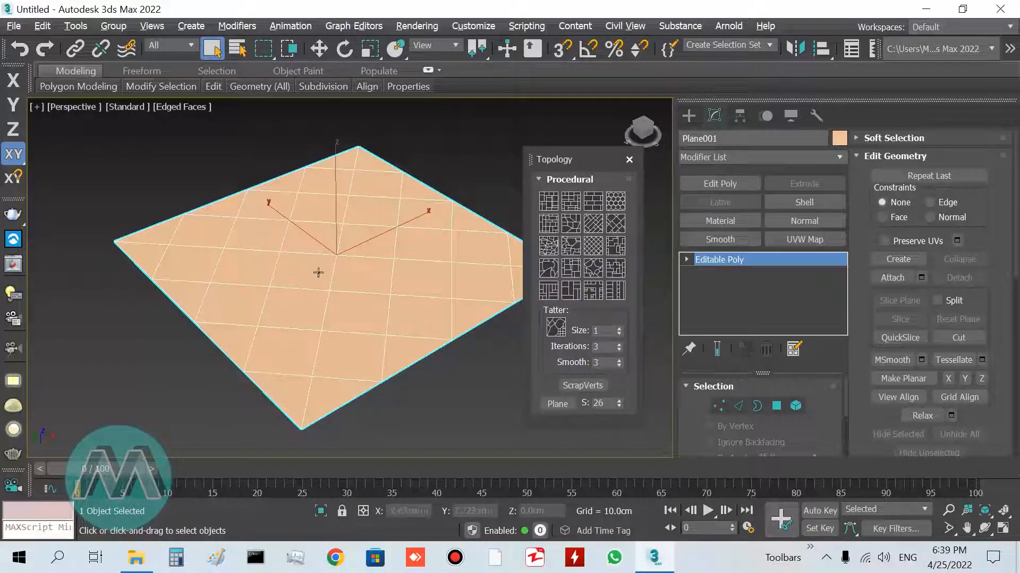
left_click(629, 160)
Select all edges of the plane and split them
middle_click_drag(523, 246, 481, 254)
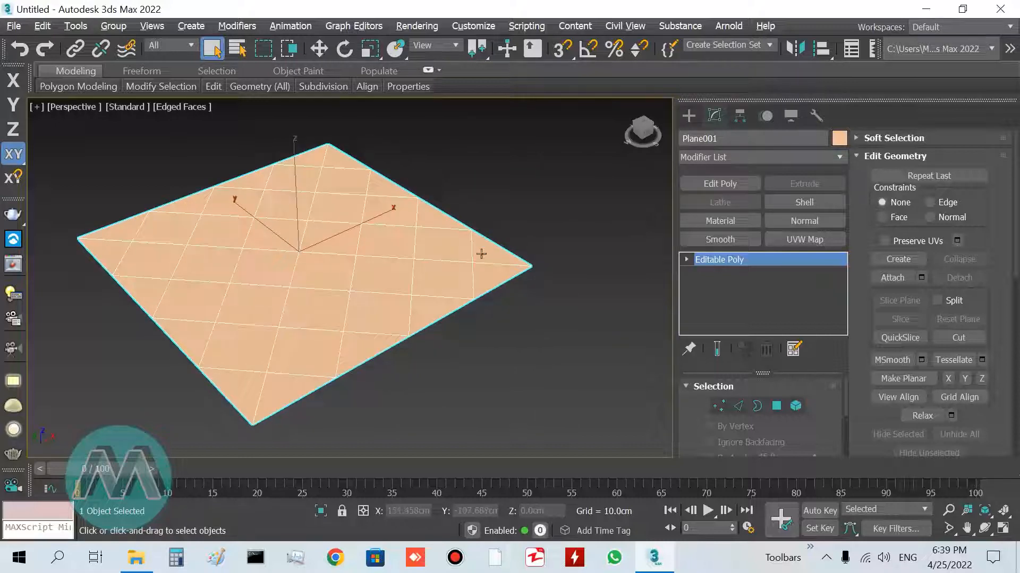
left_click(738, 406)
key("ctrl+a")
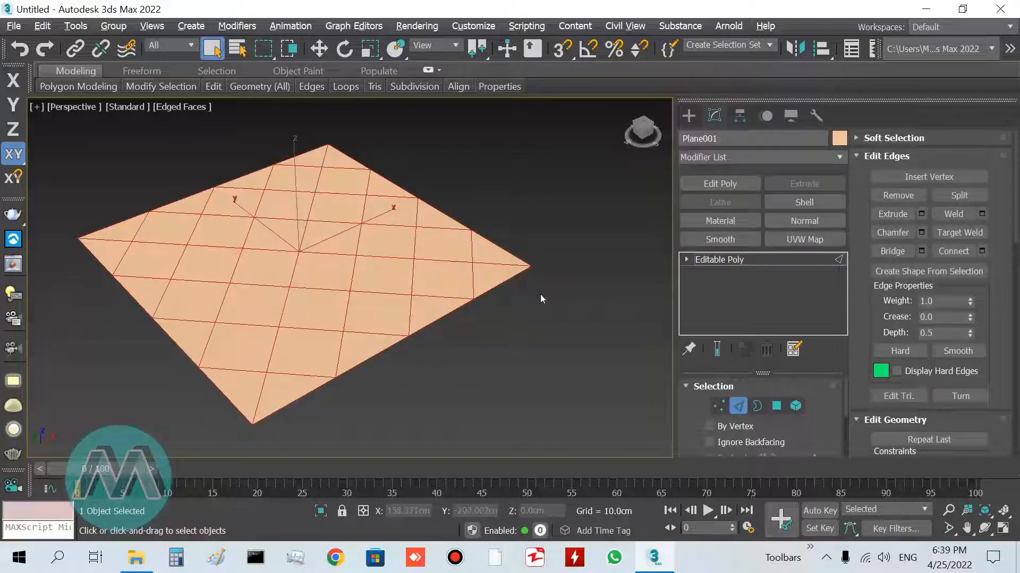
left_click(959, 195)
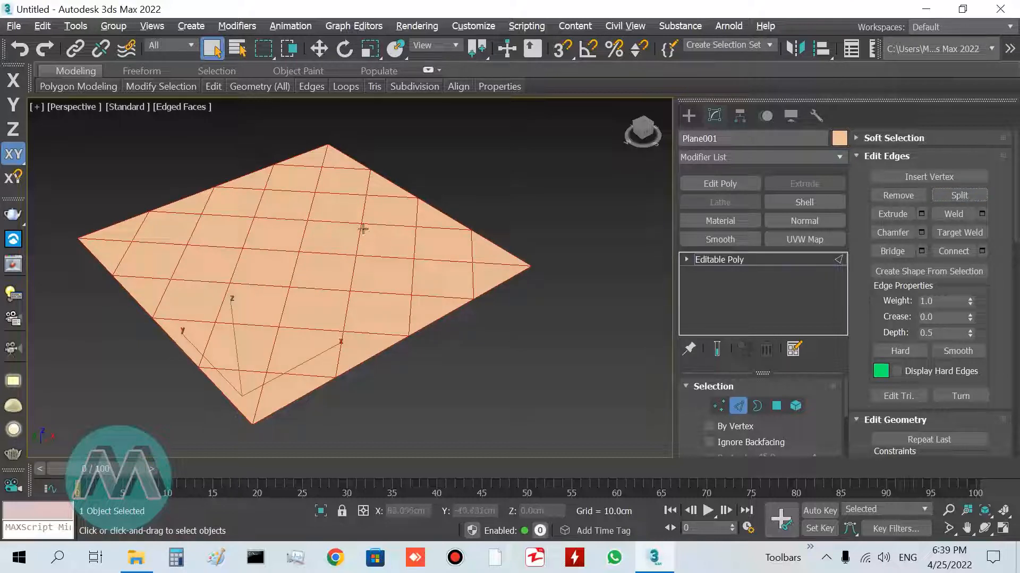
left_click(736, 408)
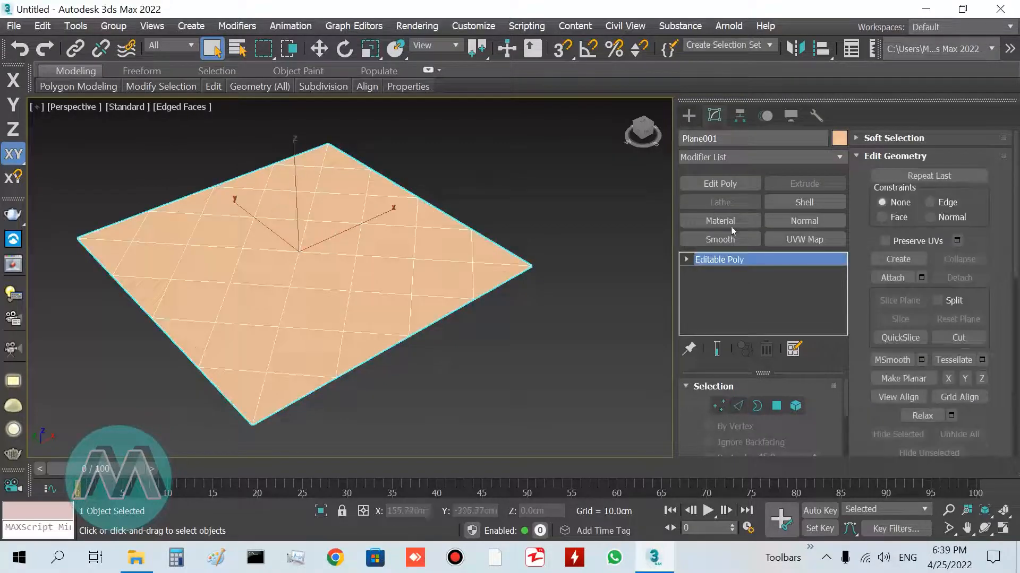
Add a Shell modifier with an outer amount of 5 cm
left_click(805, 203)
middle_click_drag(456, 363, 456, 348, "alt")
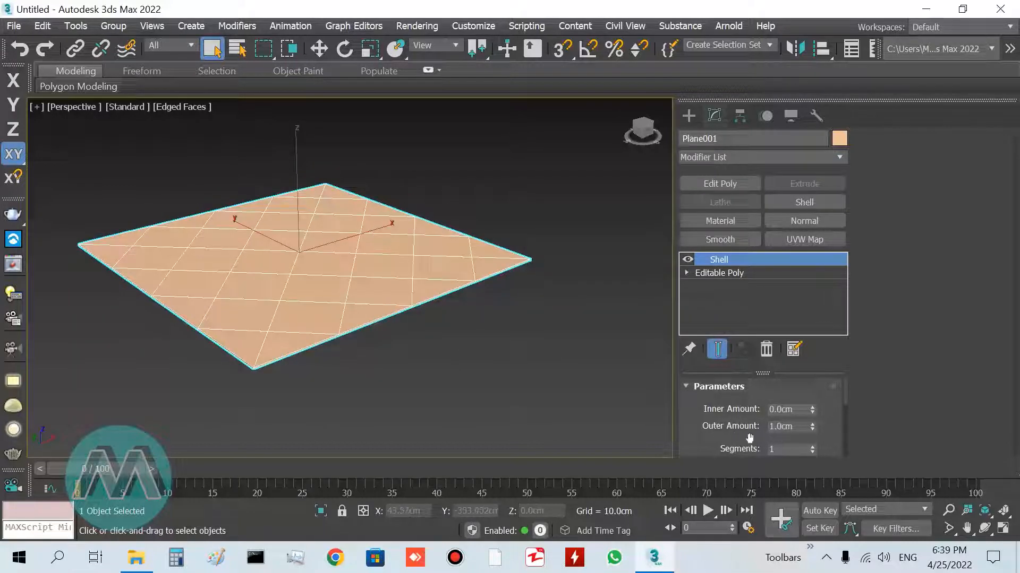
double_click(788, 427)
type("5")
key("Return")
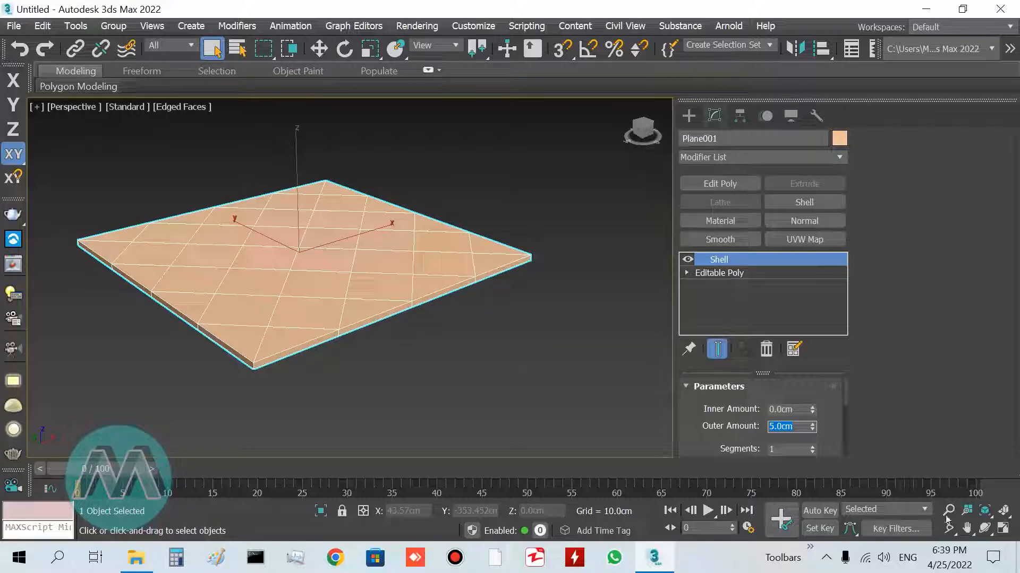
Add a Quadify Mesh modifier on top of the Shell
left_click(946, 512)
left_click_drag(266, 235, 287, 226)
right_click(401, 253)
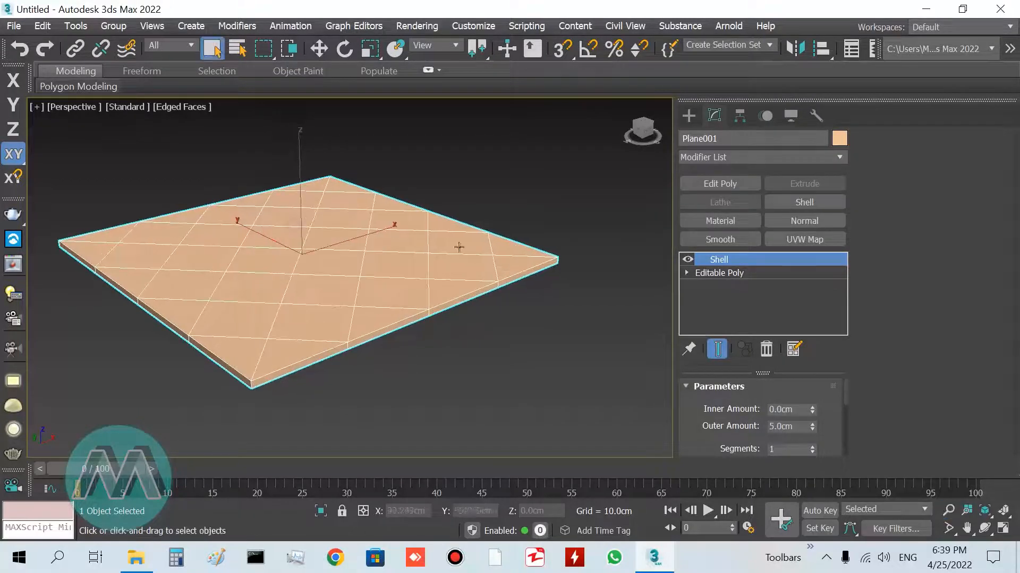
left_click(840, 158)
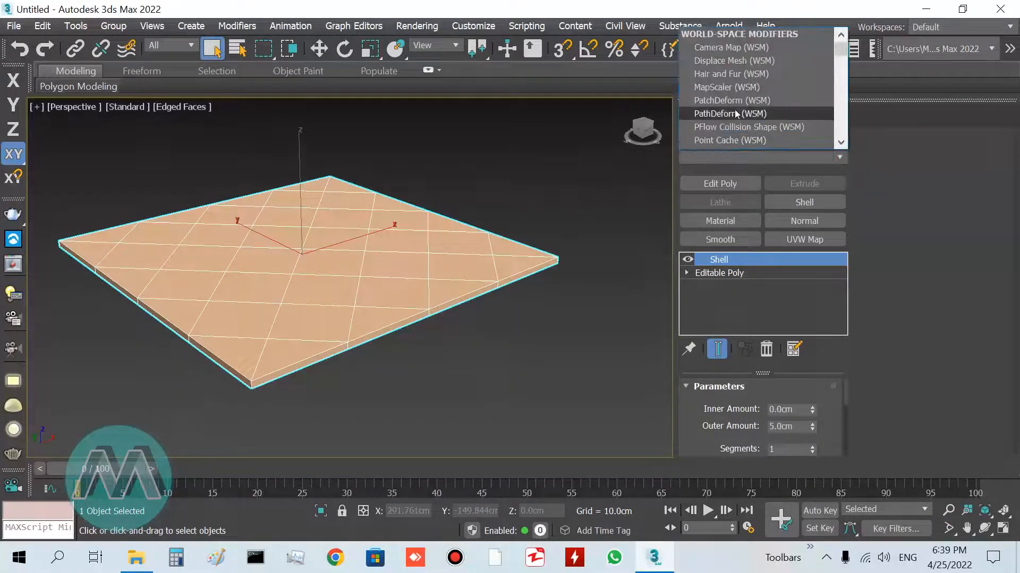
key("q")
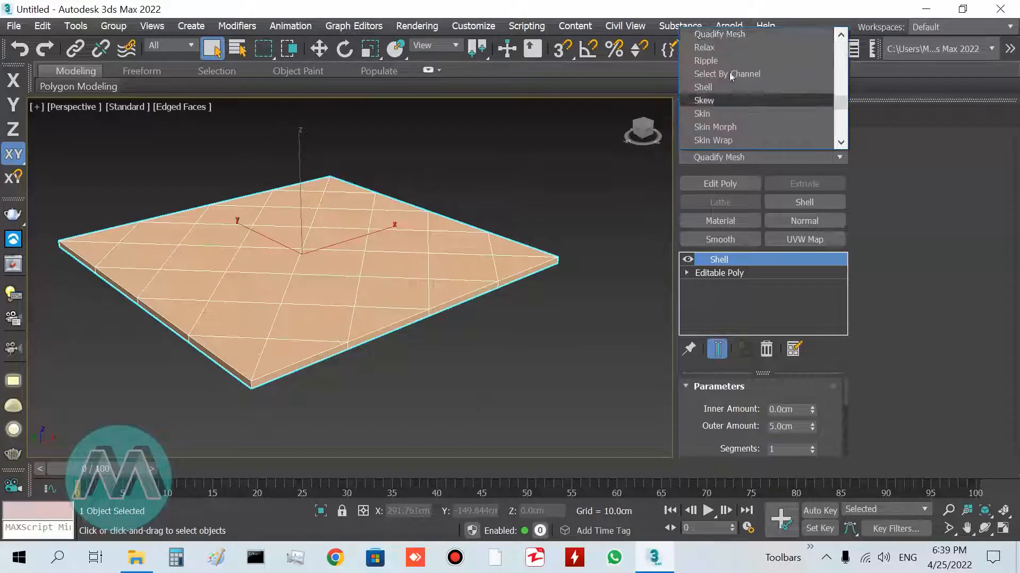
left_click(744, 34)
middle_click_drag(507, 369, 504, 381, "alt")
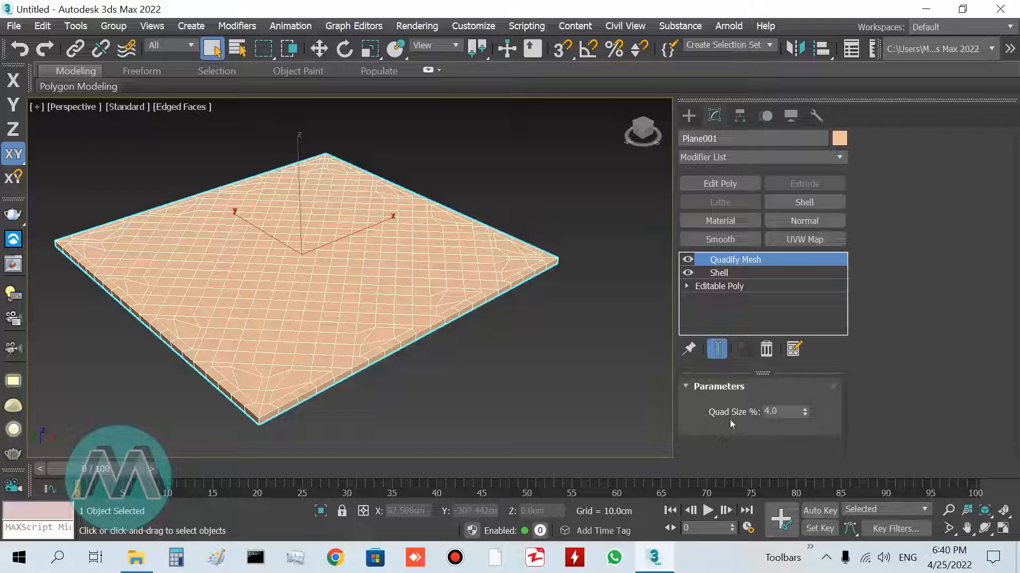
Add a TurboSmooth modifier to the stack
left_click(832, 155)
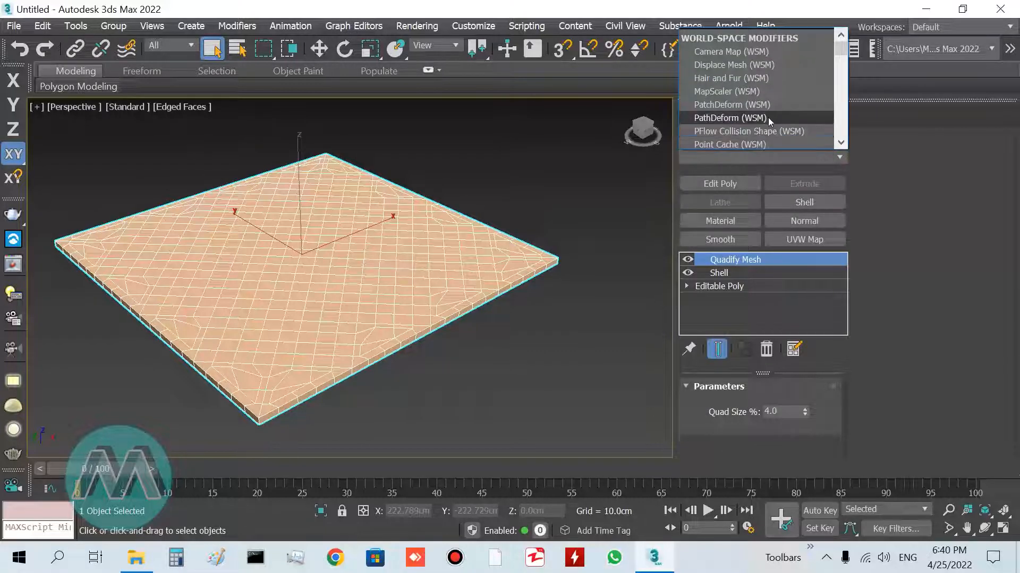
type("tu")
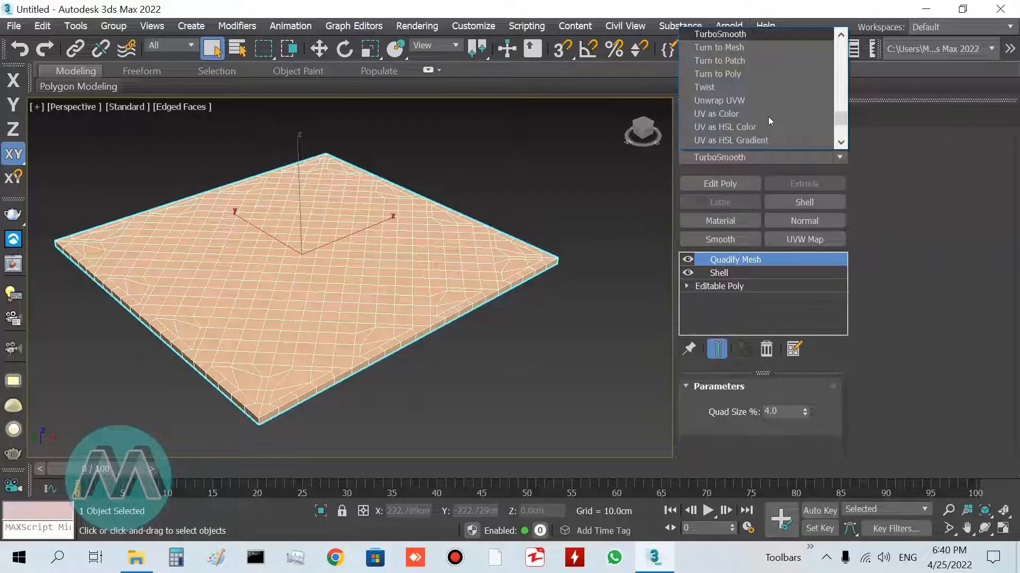
left_click(744, 35)
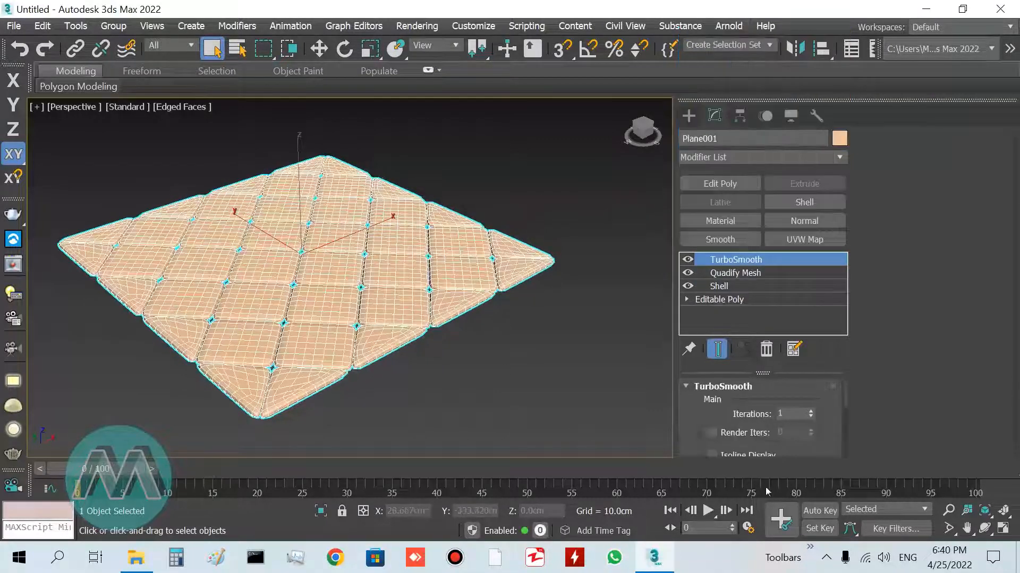
Turn off edged faces display and inspect the smoothed tufted surface up close
middle_click_drag(329, 336, 377, 334, "alt")
key("F3")
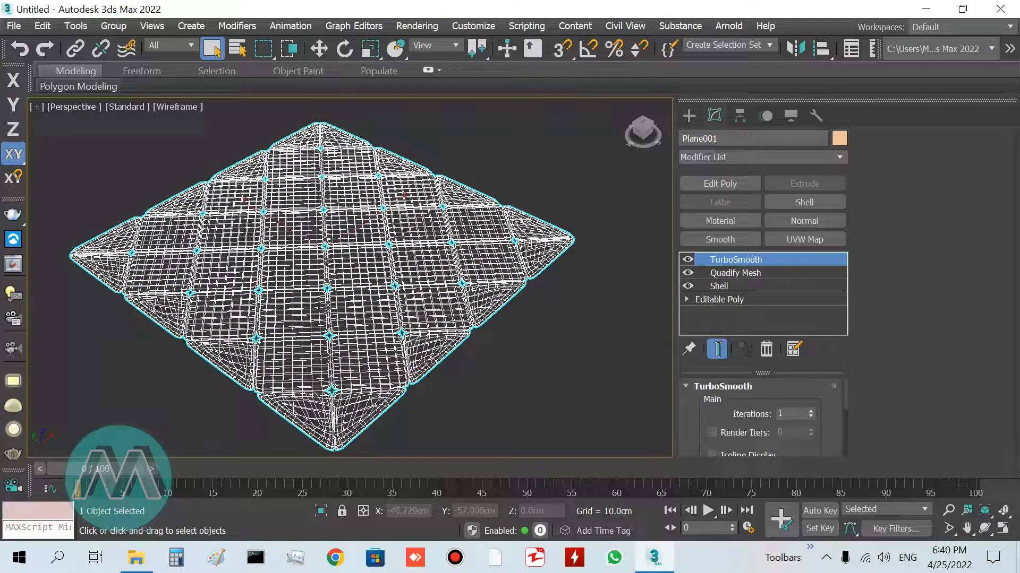
key("F3")
key("F4")
mouse_move(330, 339)
middle_mouse_down("alt")
mouse_move(362, 323)
mouse_move(375, 336)
middle_mouse_up("alt")
scroll(391, 330, "up", 5)
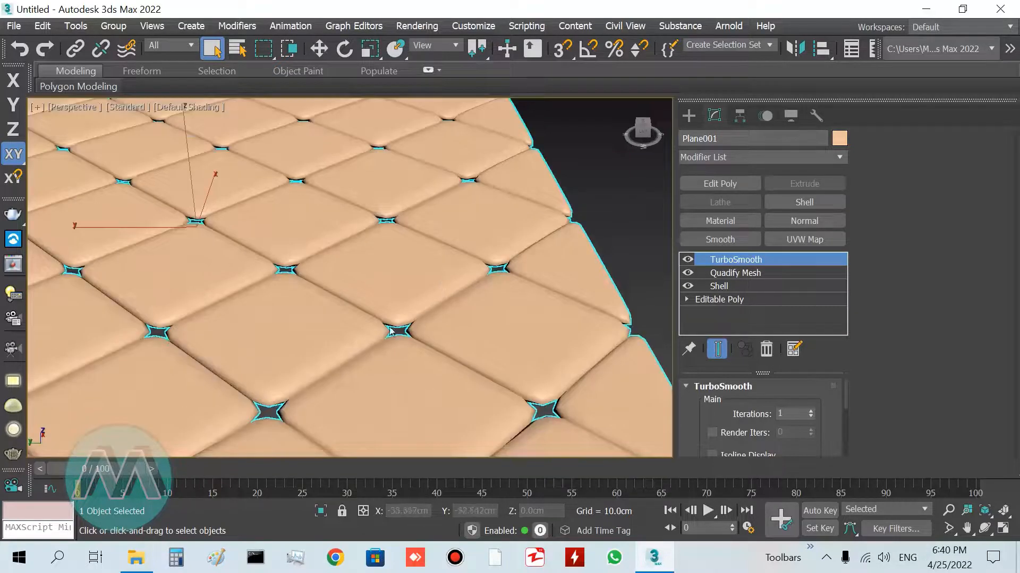
scroll(369, 294, "down", 5)
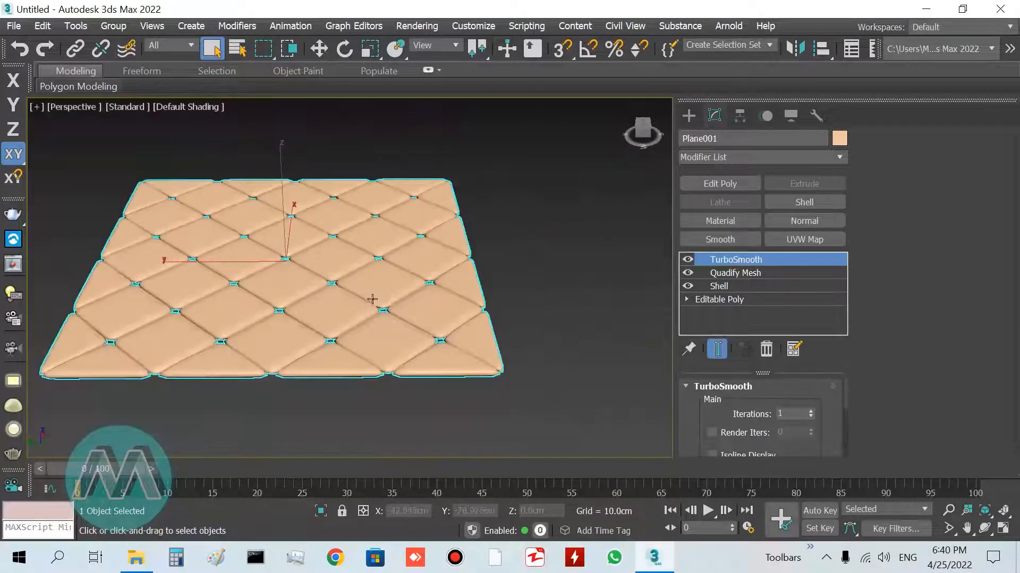
middle_click_drag(394, 288, 359, 305, "alt")
scroll(348, 319, "up", 3)
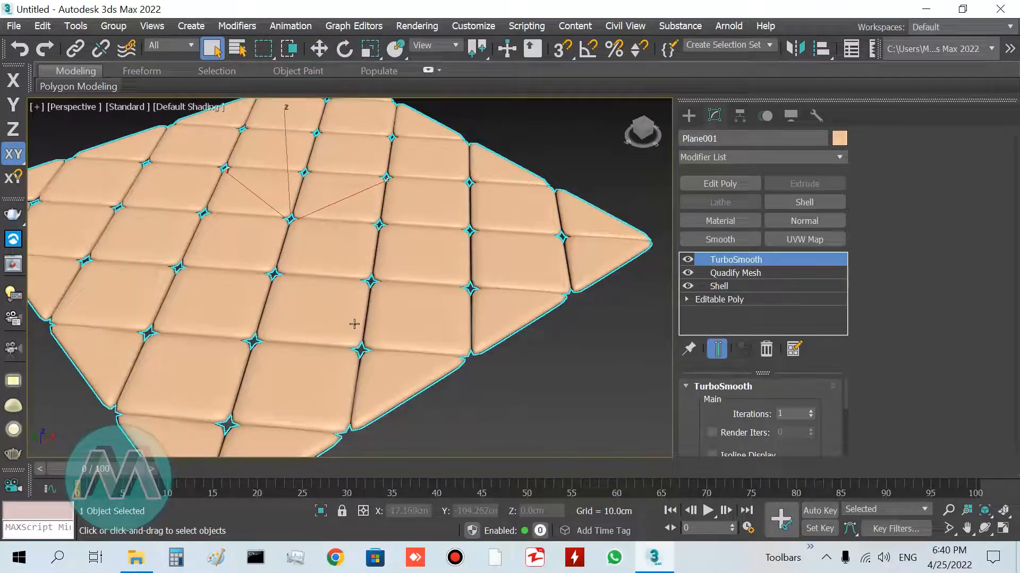
scroll(356, 327, "down", 3)
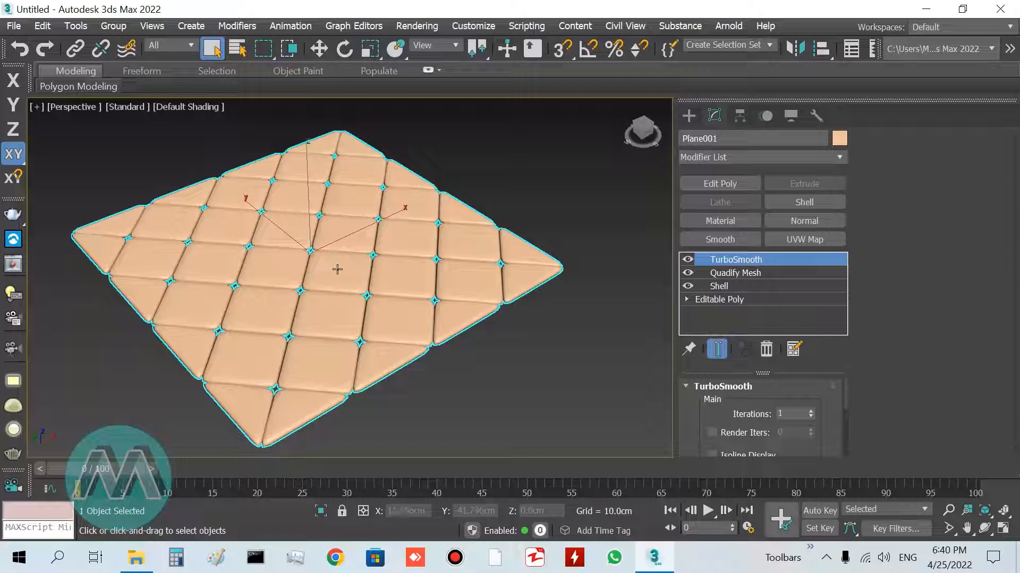
Set the Quadify Mesh quad size to 10%
left_click(726, 273)
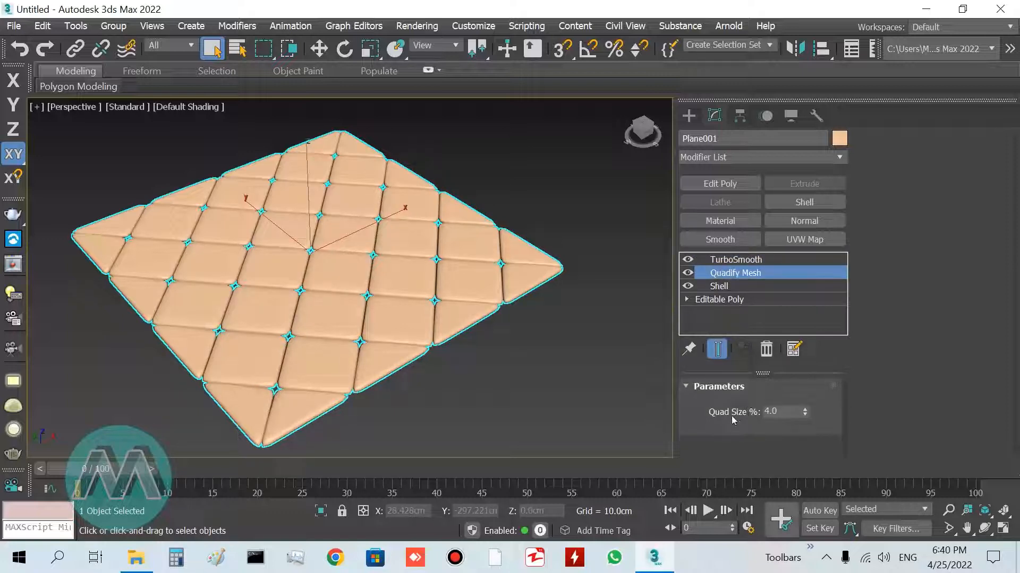
double_click(778, 411)
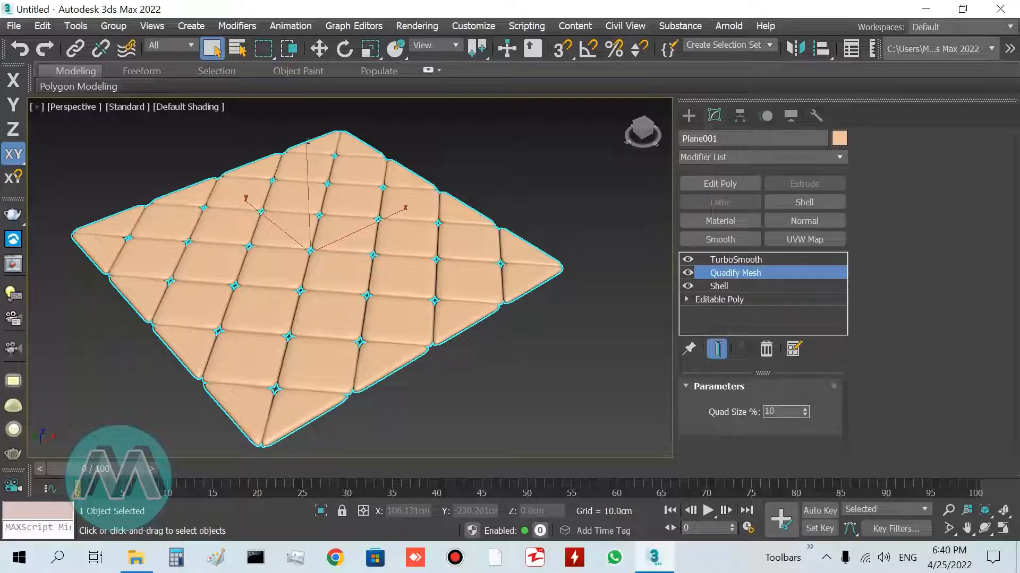
type("10")
key("Return")
scroll(375, 286, "up", 6)
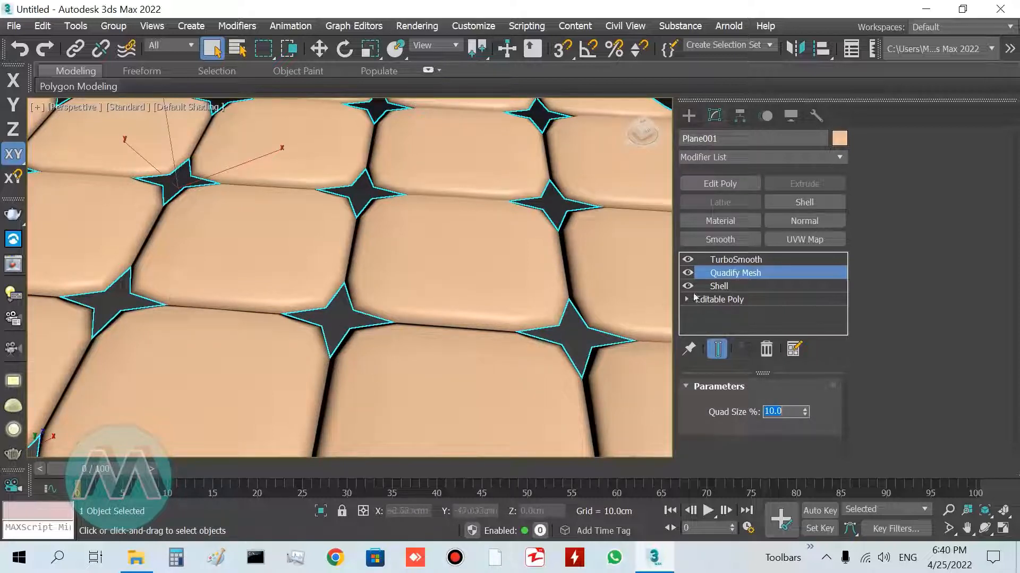
Raise the TurboSmooth iterations to 2
left_click(733, 260)
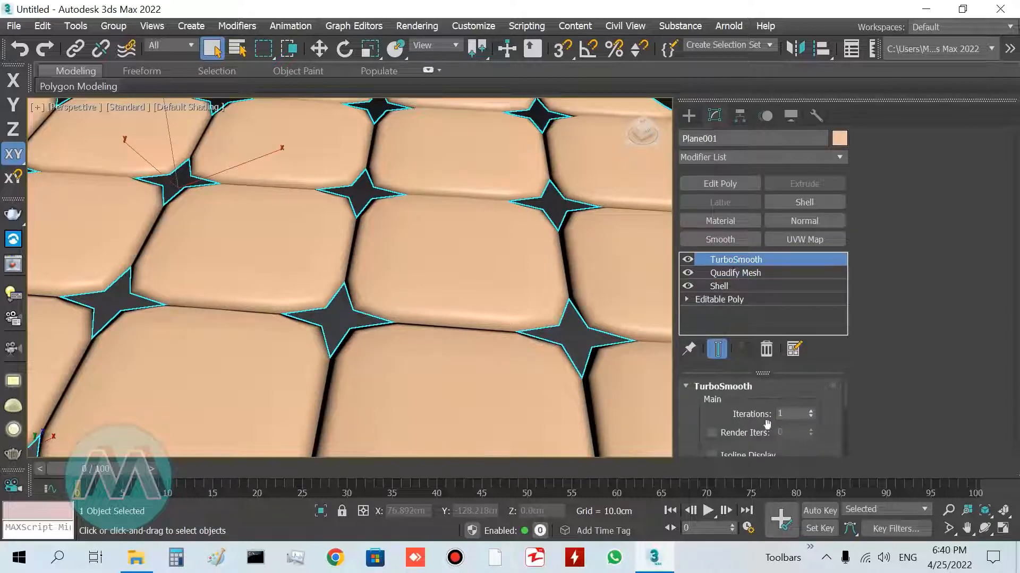
left_click(810, 411)
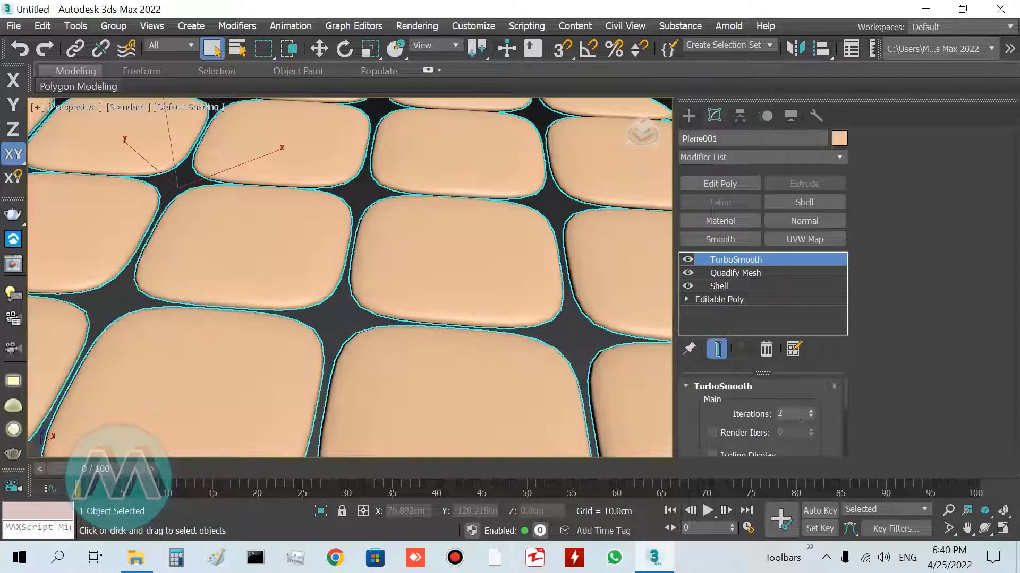
left_click(949, 510)
left_click_drag(350, 312, 490, 298)
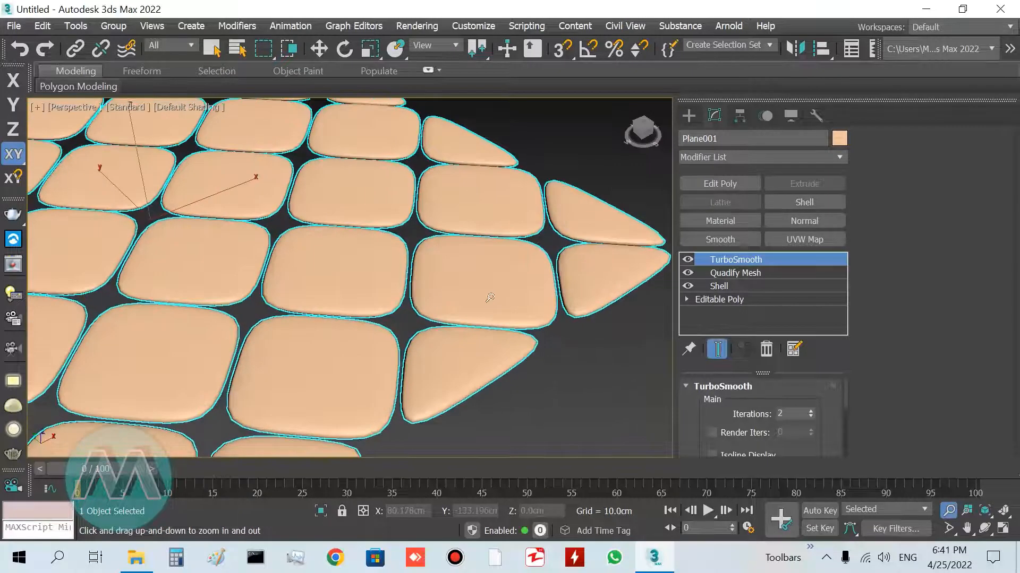
right_click(490, 297)
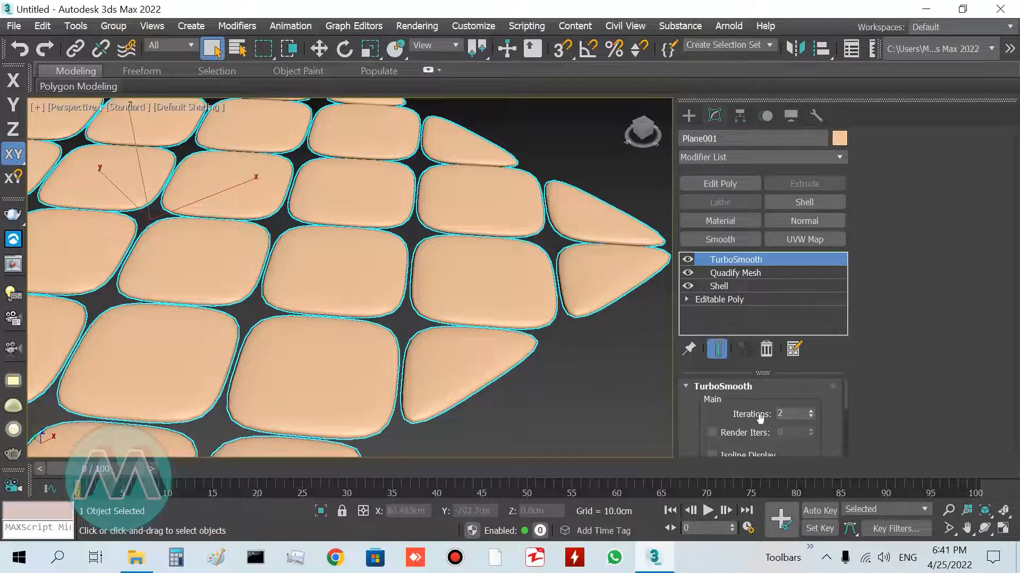
Set the TurboSmooth iterations to 1
left_click(948, 510)
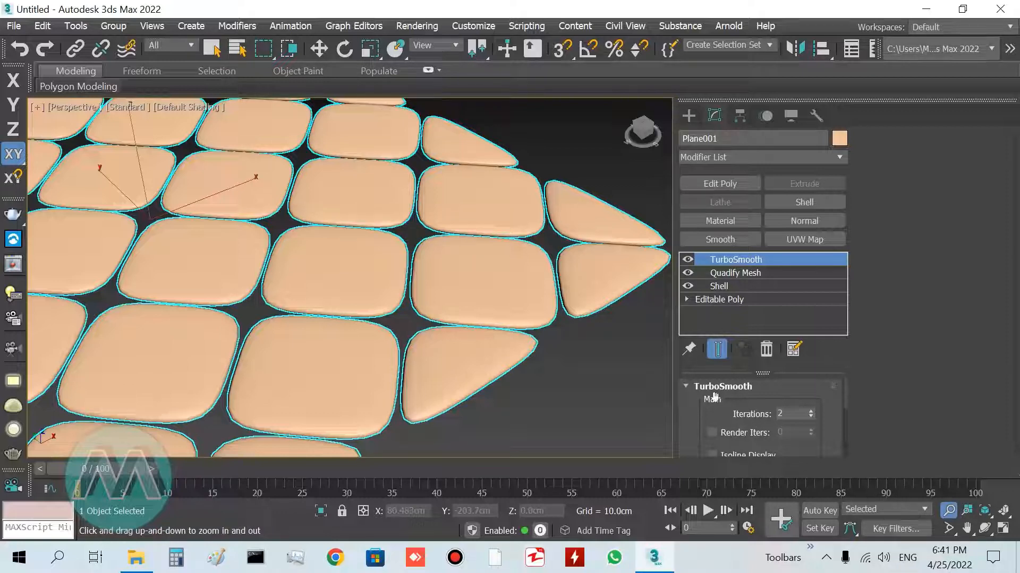
left_click_drag(561, 289, 558, 348)
right_click(559, 348)
middle_click_drag(555, 344, 536, 350)
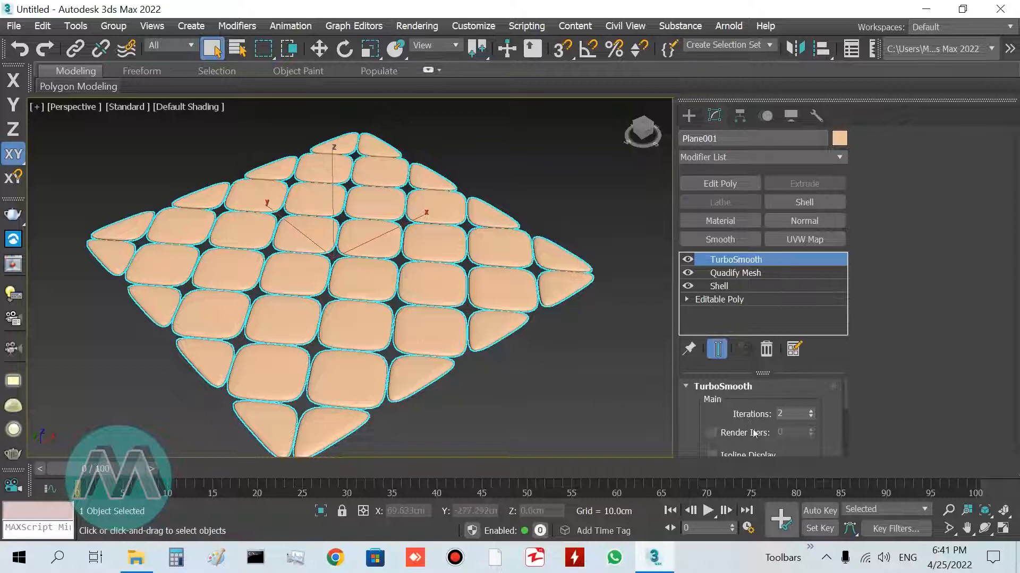
left_click(811, 417)
middle_click_drag(565, 393, 546, 382, "alt")
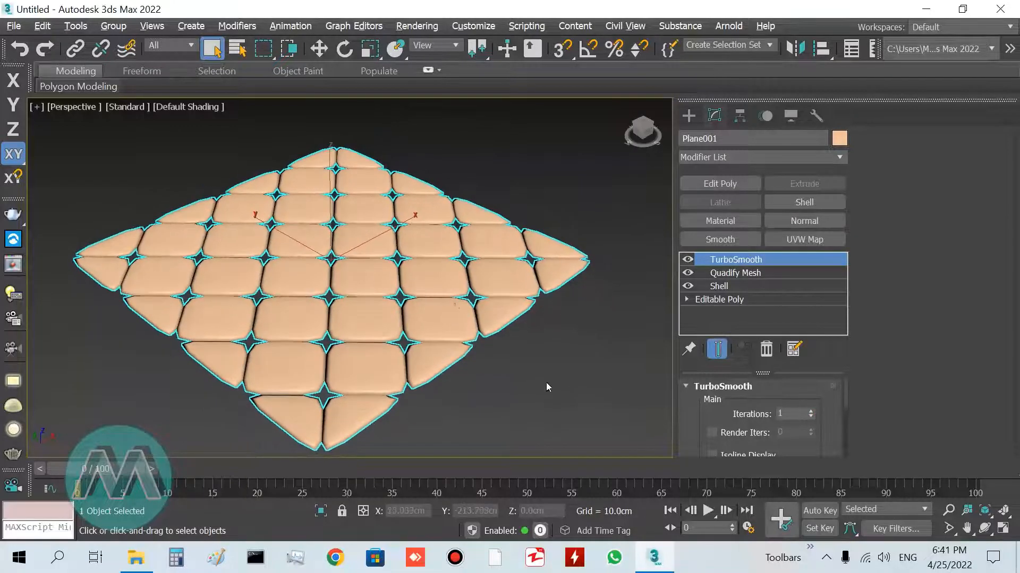
Set the Quadify Mesh quad size to 2%
left_click(733, 273)
middle_click_drag(424, 308, 396, 301)
scroll(384, 284, "up", 5)
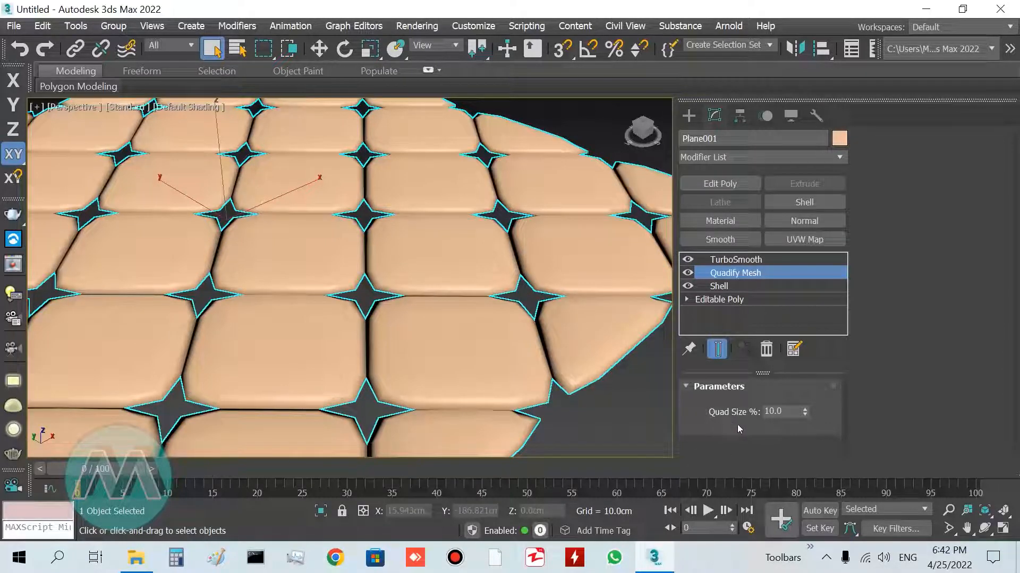
left_click(778, 412)
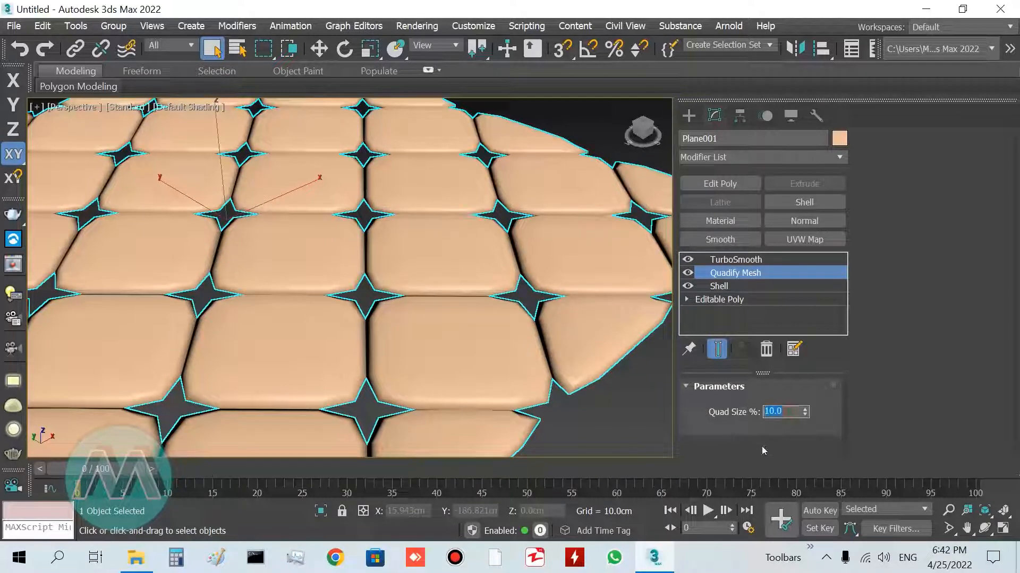
type("2")
key("Return")
scroll(367, 298, "up", 5)
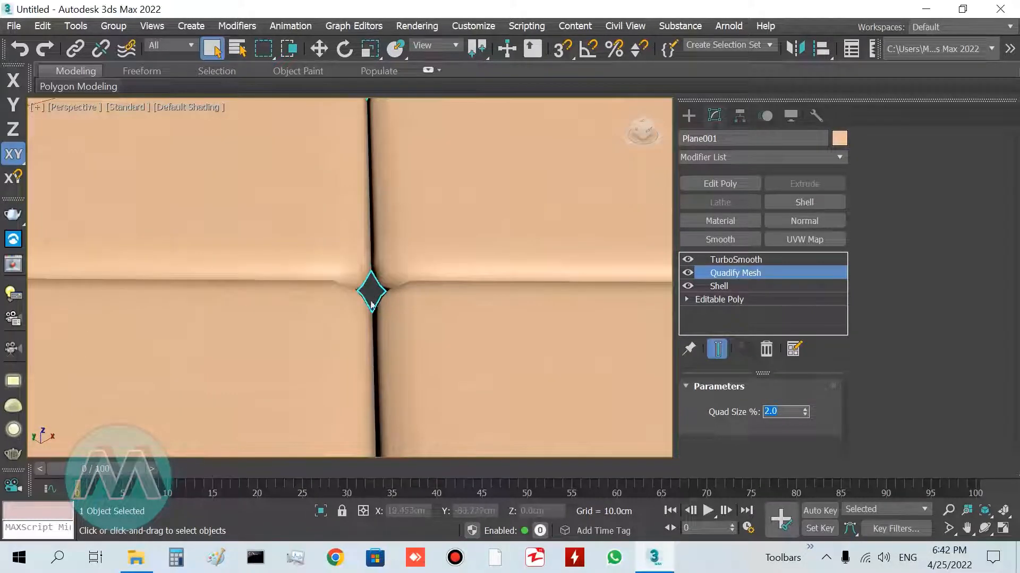
scroll(361, 274, "down", 10)
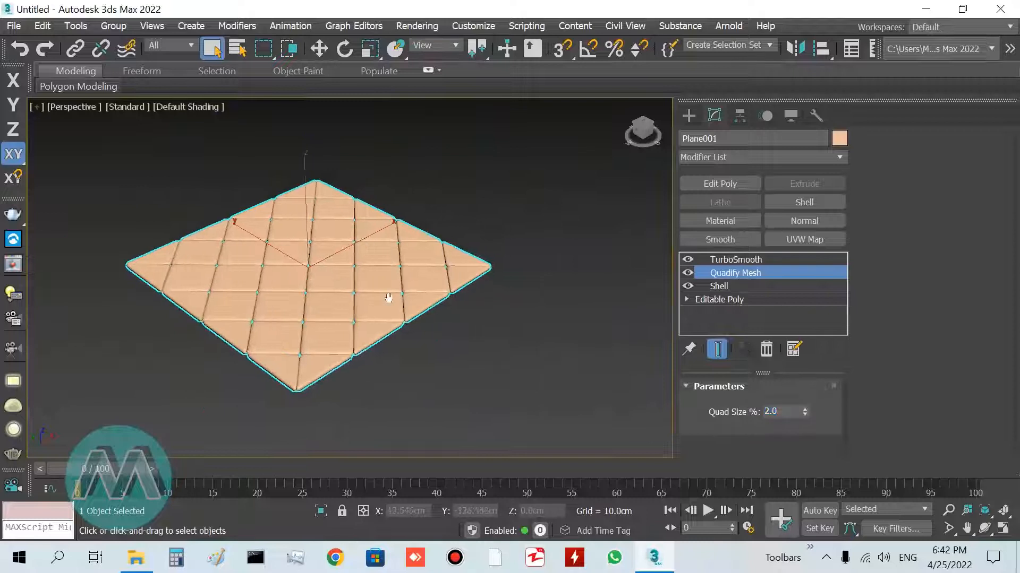
Create a cylinder about 150 cm in radius beside the tufted panel
left_click(736, 260)
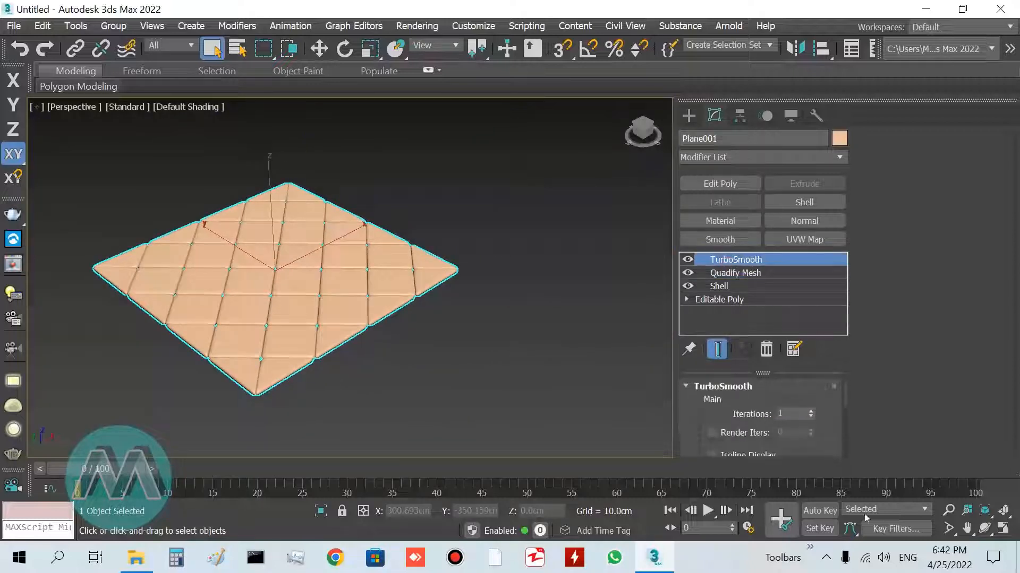
left_click(948, 510)
left_click_drag(183, 253, 187, 304)
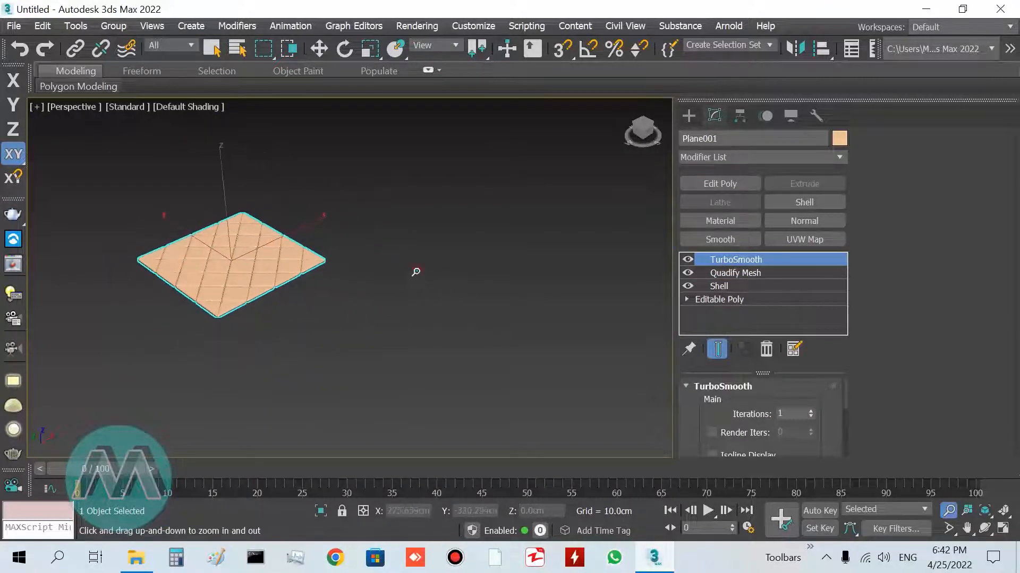
left_click_drag(416, 272, 418, 262)
key("Escape")
left_click(689, 115)
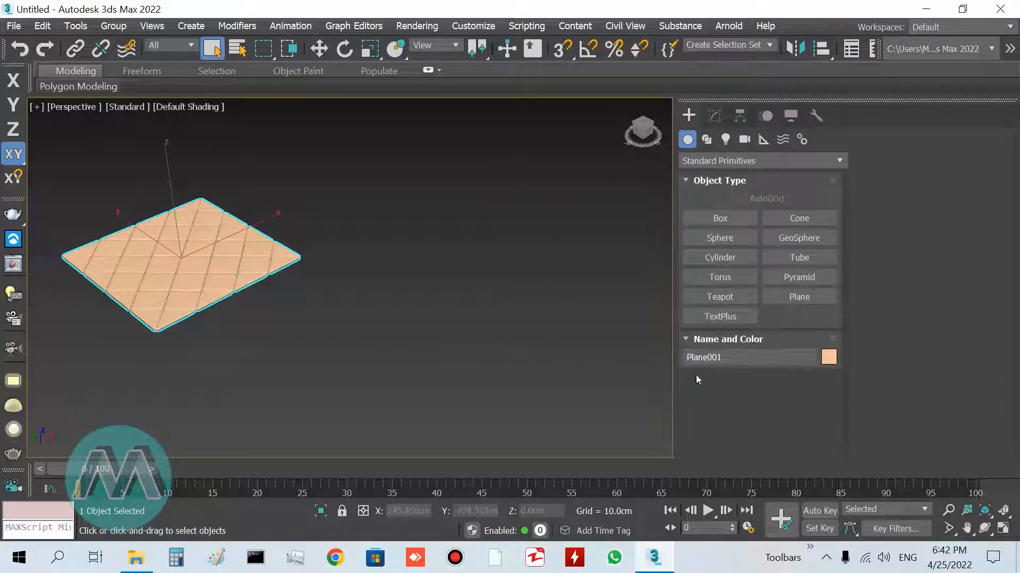
left_click(720, 257)
left_click_drag(486, 356, 580, 334)
left_click(557, 332)
right_click(545, 337)
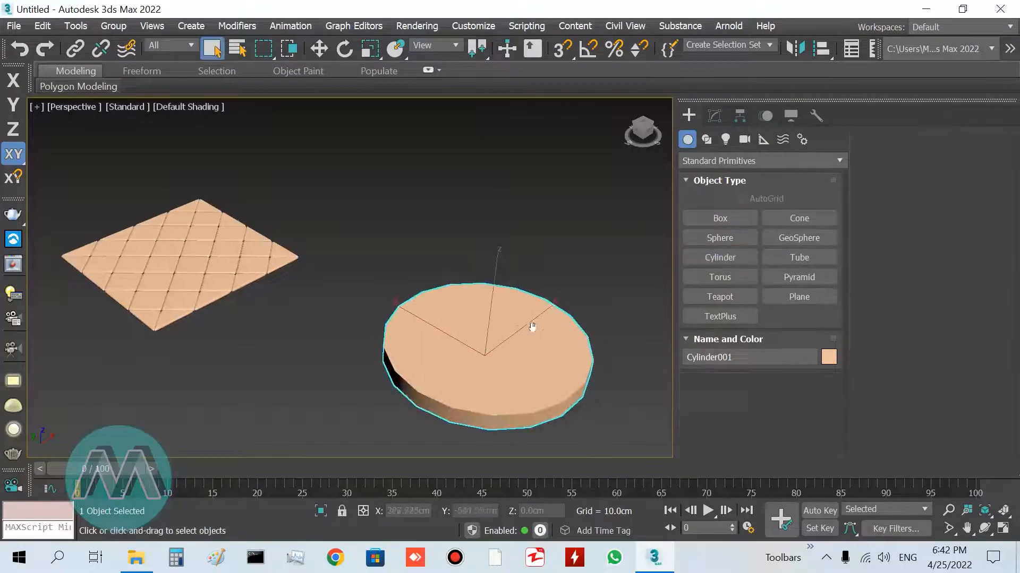
Set the cylinder's radius to 300 cm
middle_click_drag(544, 337, 455, 276)
left_click(714, 116)
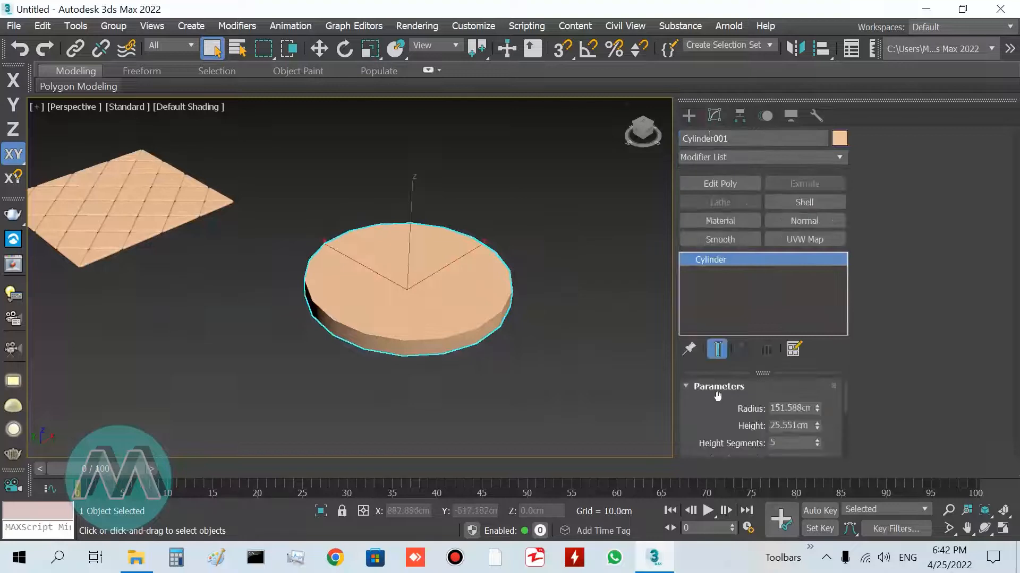
double_click(797, 408)
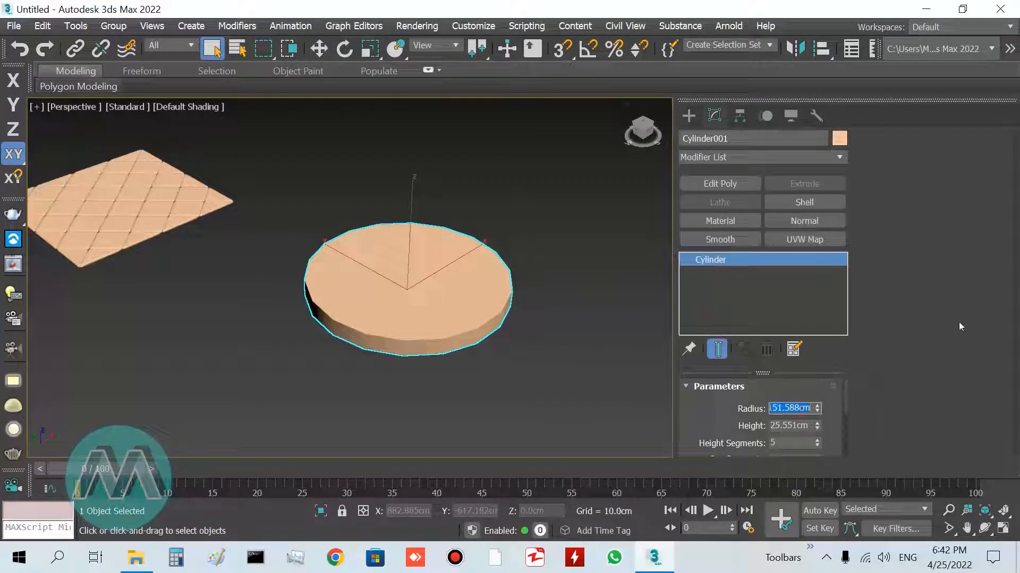
type("3")
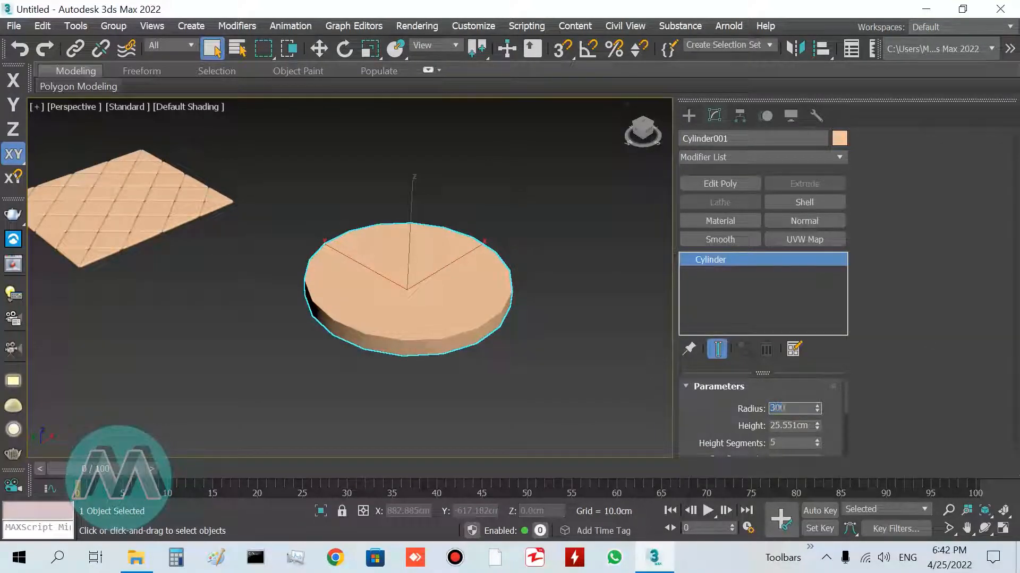
type("00")
key("Return")
Set the cylinder's height to 10 cm
middle_click_drag(576, 343, 457, 304)
double_click(777, 427)
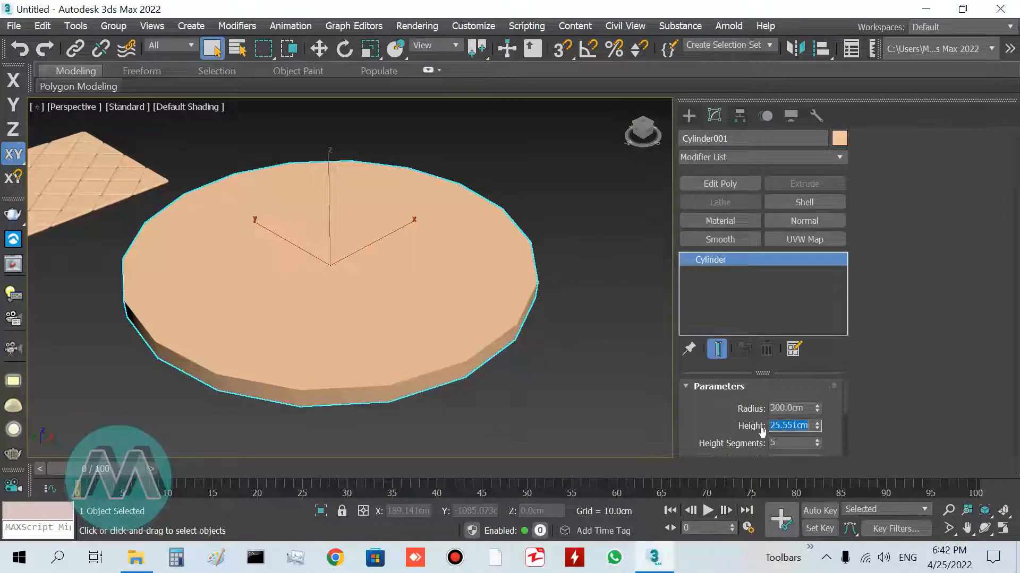
type("10.")
key("Return")
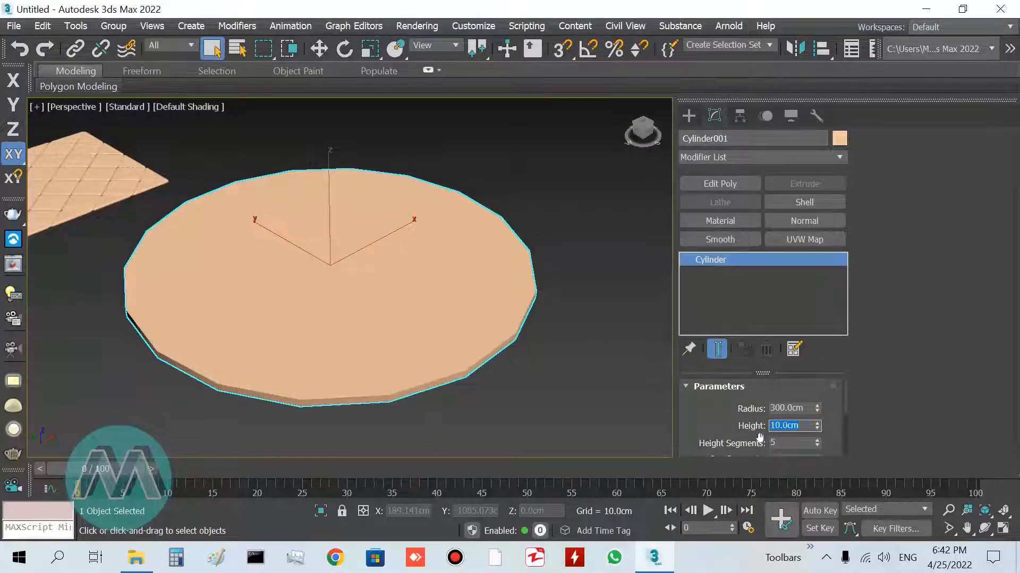
Set the cylinder's cap segments to 3 and its sides to 40
scroll(845, 406, "down", 3)
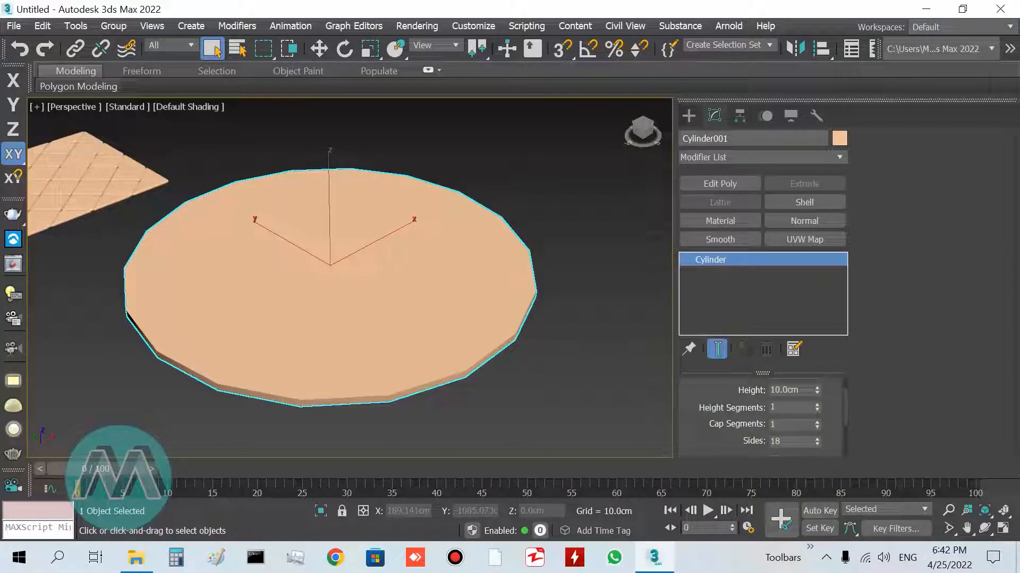
left_click(816, 422)
left_click(817, 422)
left_click(788, 442)
left_click_drag(788, 442, 762, 442)
type("40")
key("Return")
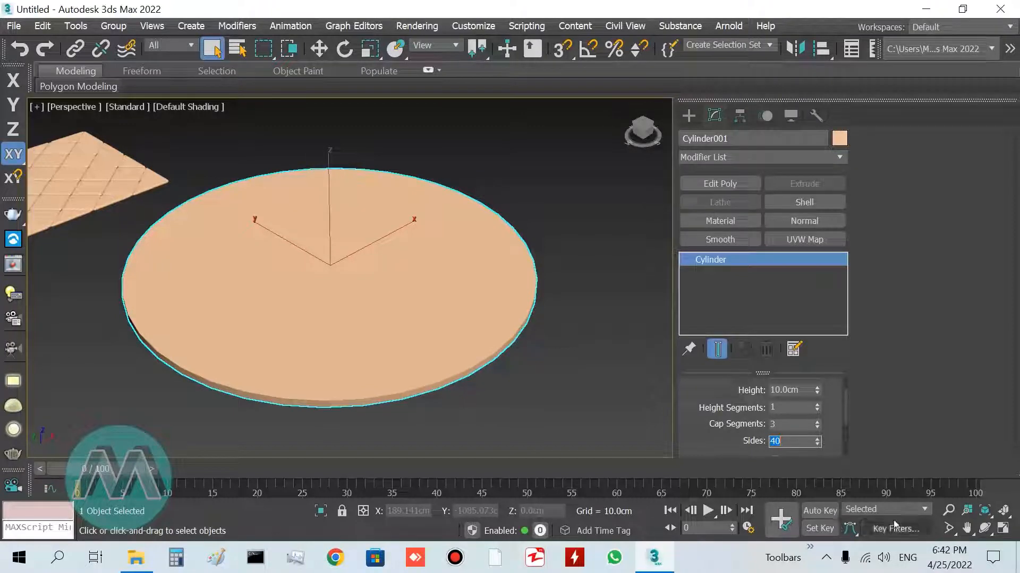
Turn on edged faces display to show the cylinder's wireframe
left_click(949, 511)
left_click_drag(369, 260, 379, 281)
left_click_drag(404, 287, 413, 276)
right_click(414, 275)
key("F4")
middle_click_drag(379, 308, 394, 303)
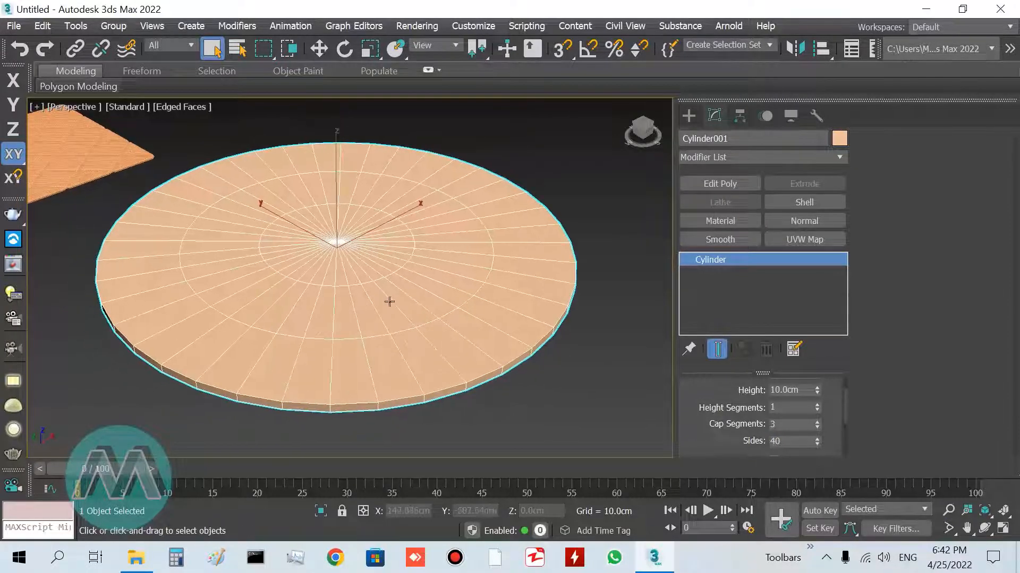
Convert the cylinder to an Editable Poly
right_click(372, 284)
mouse_move(531, 442)
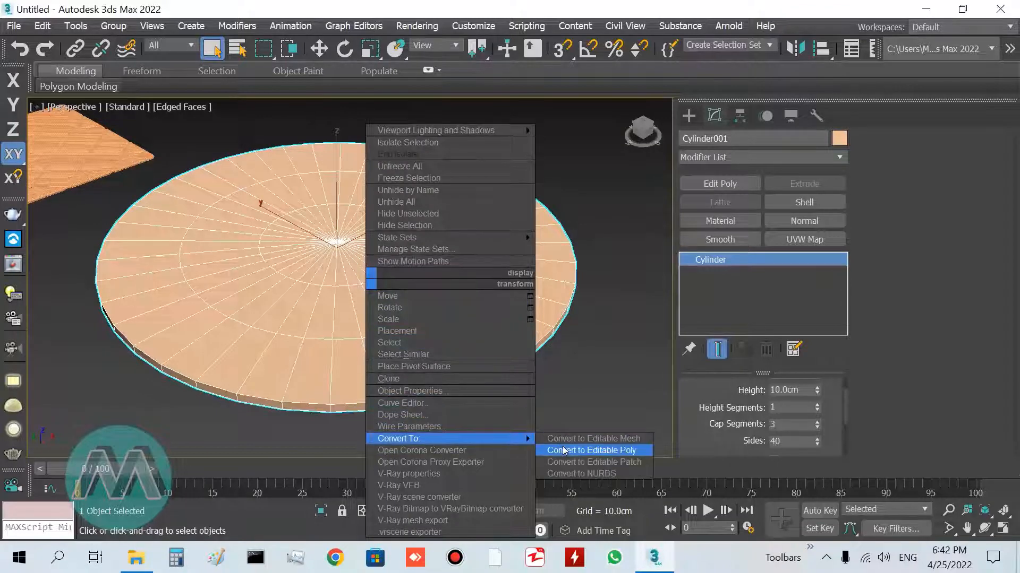
left_click(591, 451)
Select and delete the cylinder's side and bottom polygons in the front view
key("f")
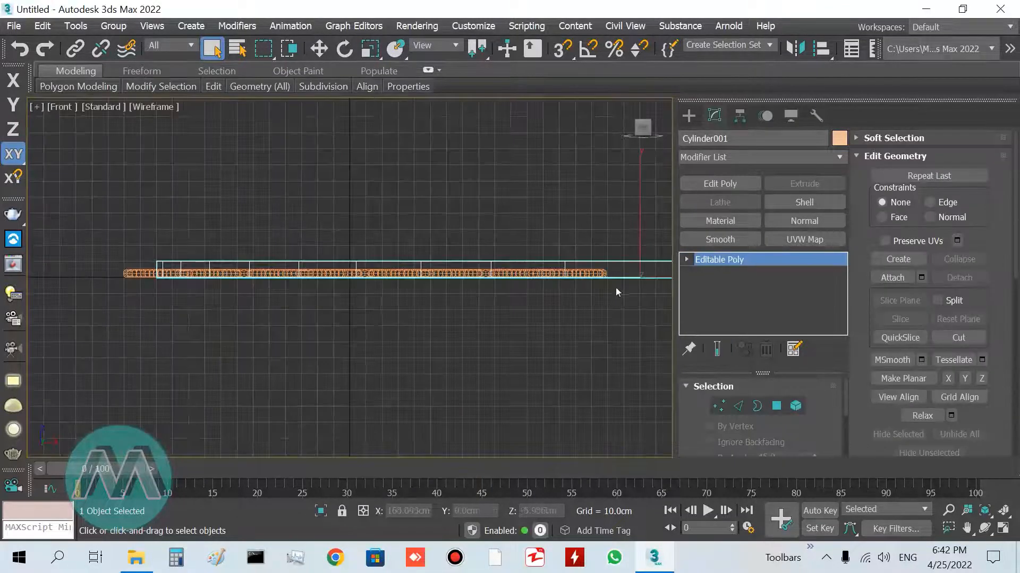
key("z")
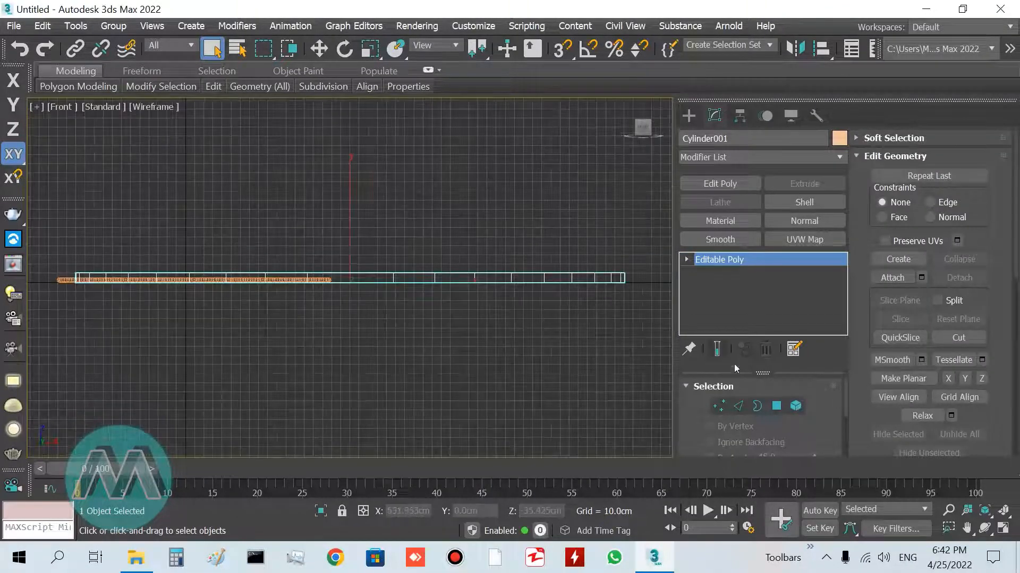
left_click(775, 405)
left_click_drag(633, 279, 155, 355)
key("p")
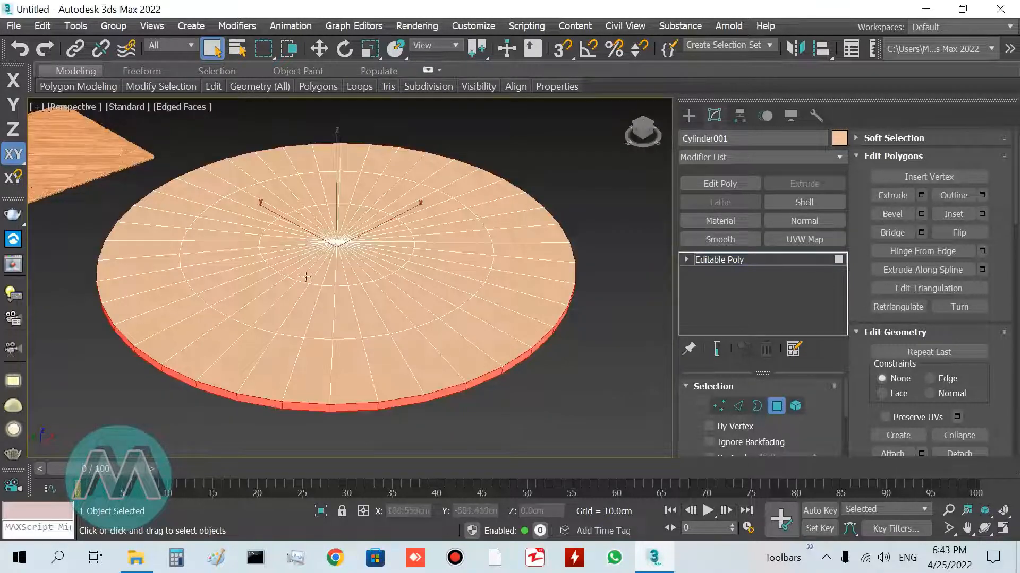
key("Delete")
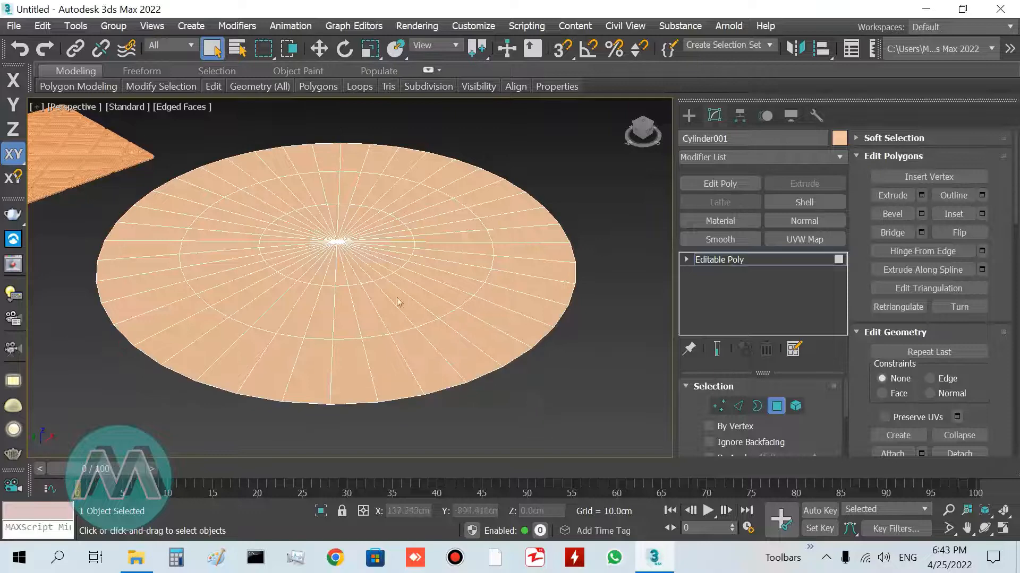
Select and delete the inner circle of polygons at the center of the disc in the top view
key("t")
key("ctrl+shift+z")
scroll(344, 379, "up", 5)
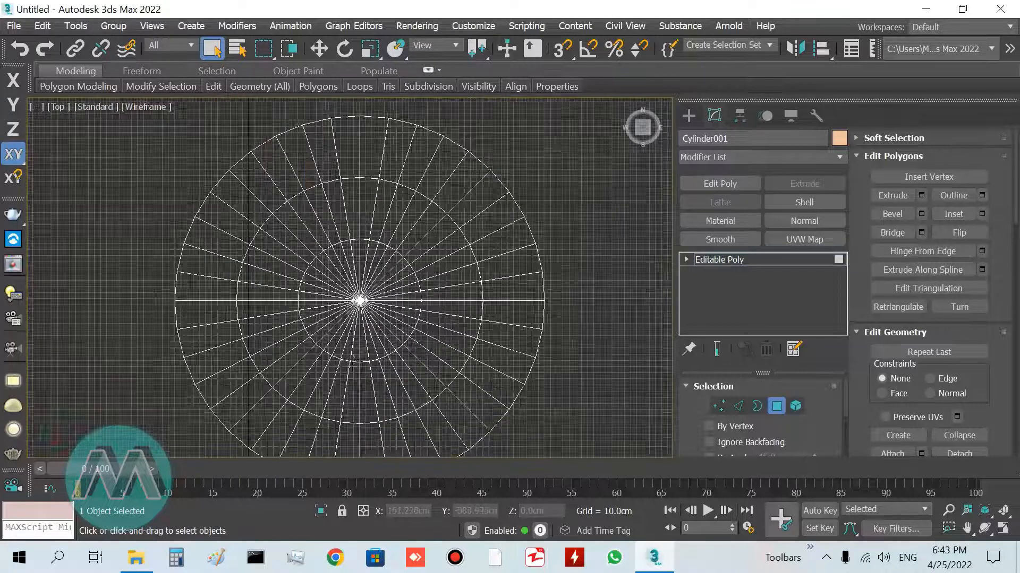
left_click(326, 250)
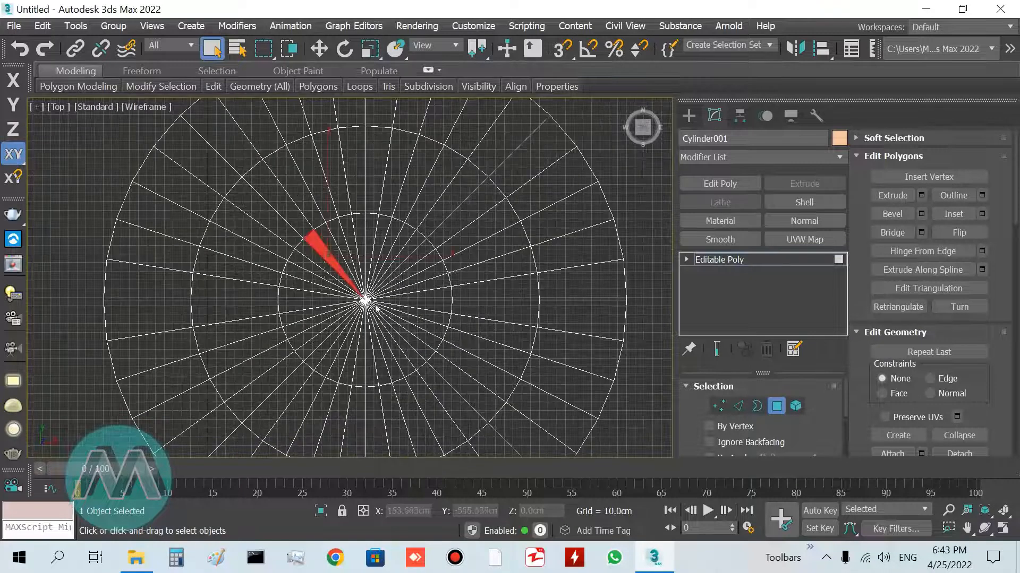
left_click(409, 350, "shift")
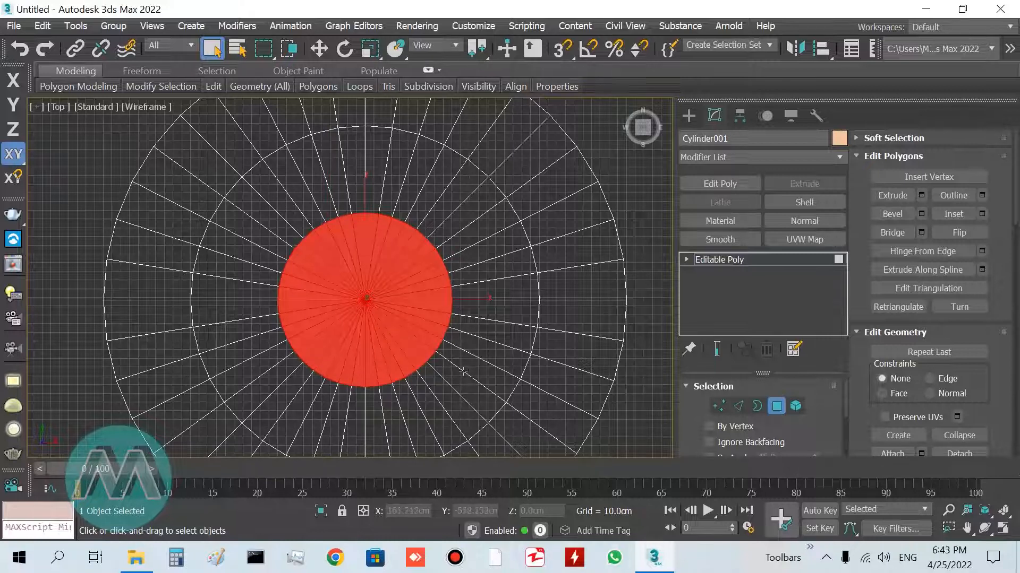
key("alt+w")
key("alt+w")
key("Delete")
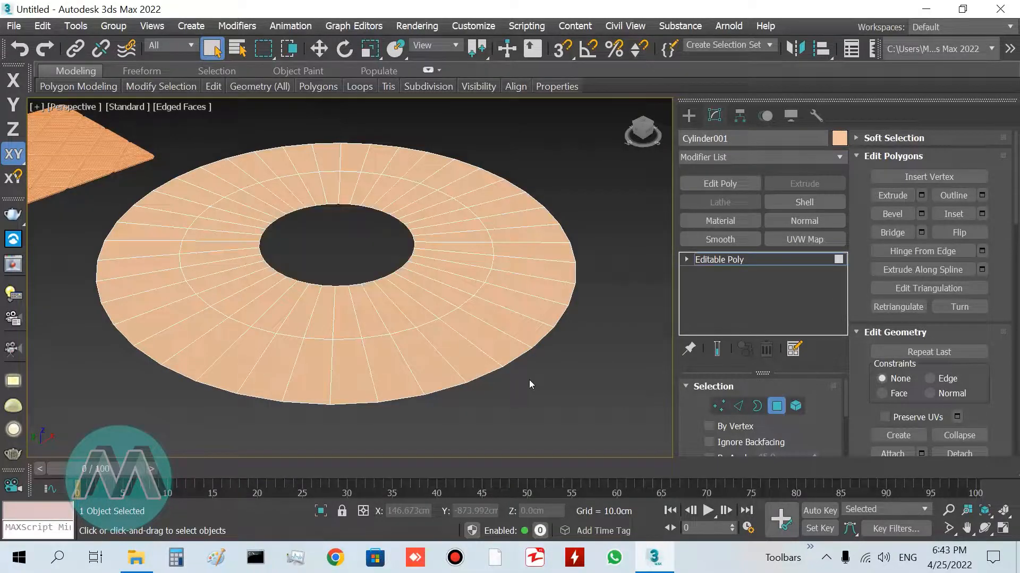
Select all of the disc's edges and split them
left_click(738, 405)
key("ctrl+a")
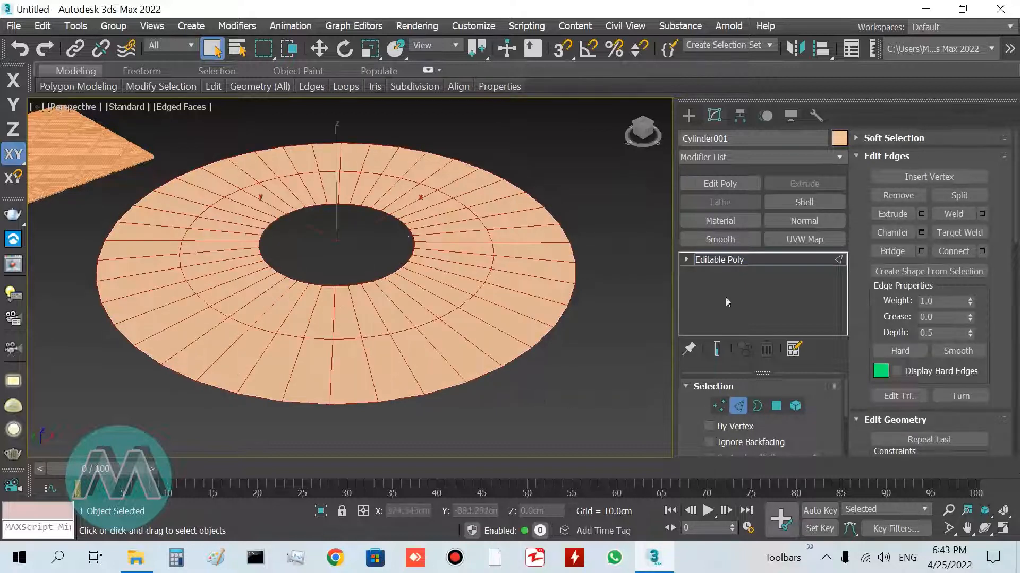
left_click(958, 196)
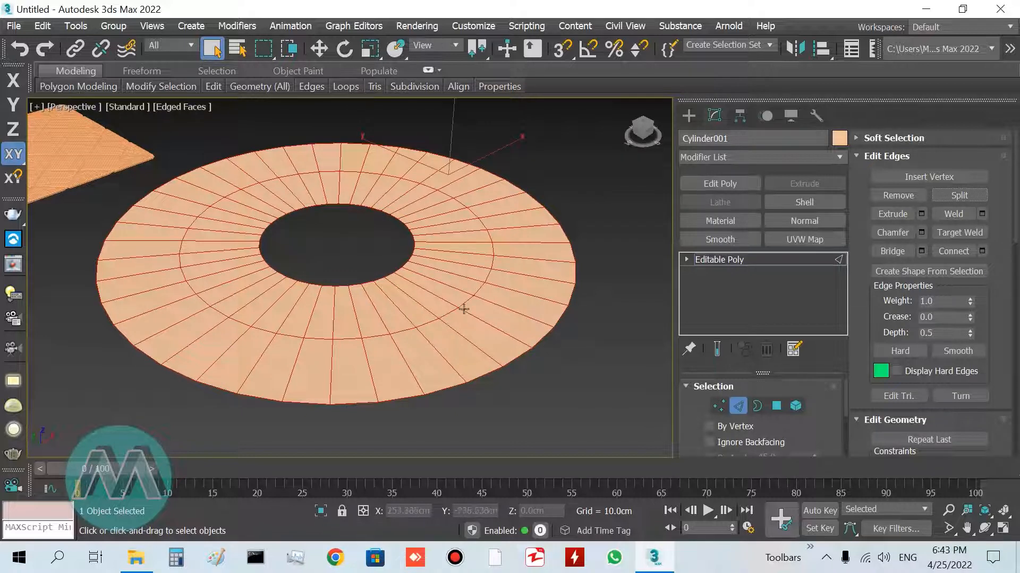
Apply a Shell modifier to the disc with an outer amount of 10 cm
left_click(747, 263)
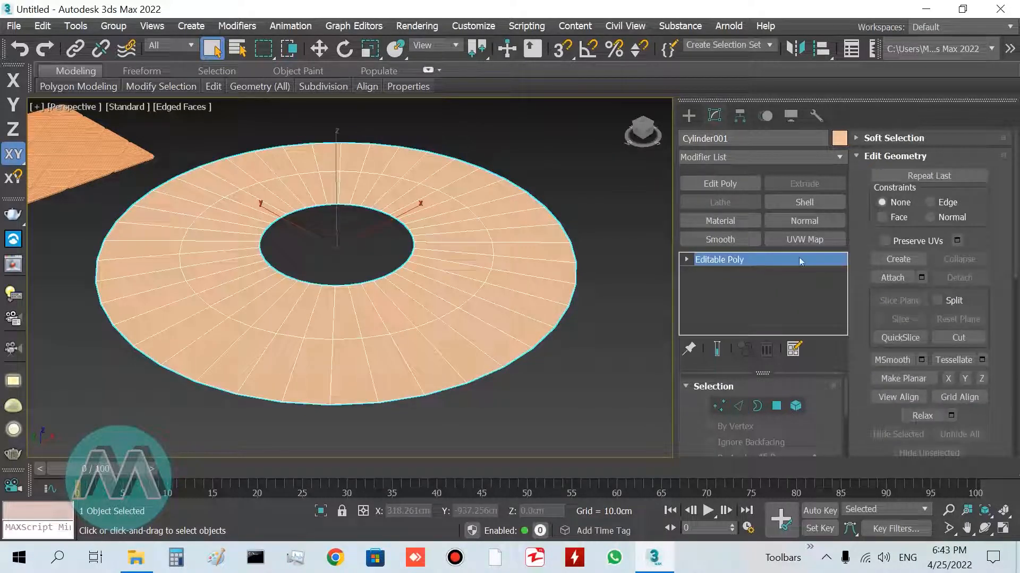
left_click(806, 203)
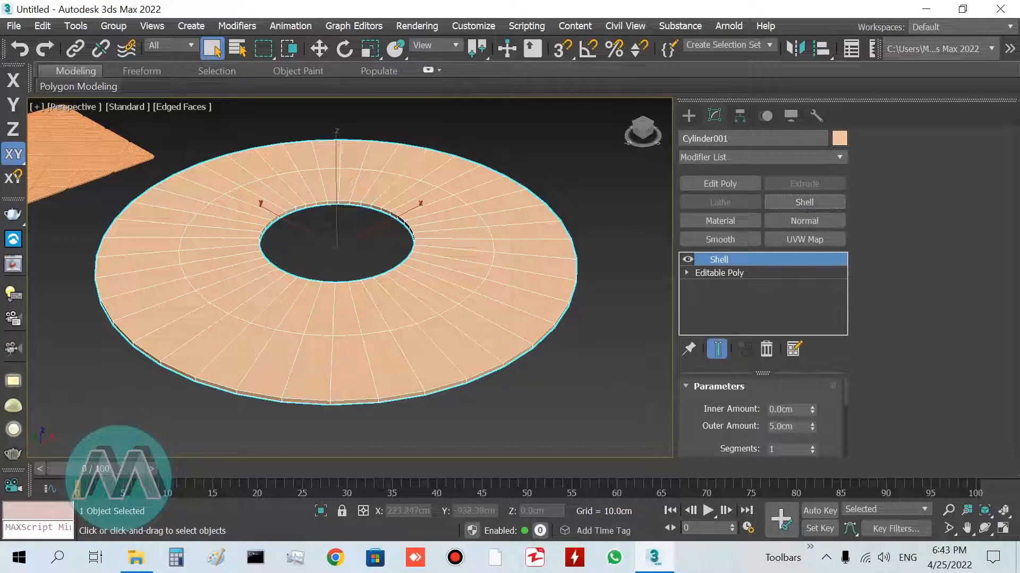
double_click(802, 426)
type("10")
key("Return")
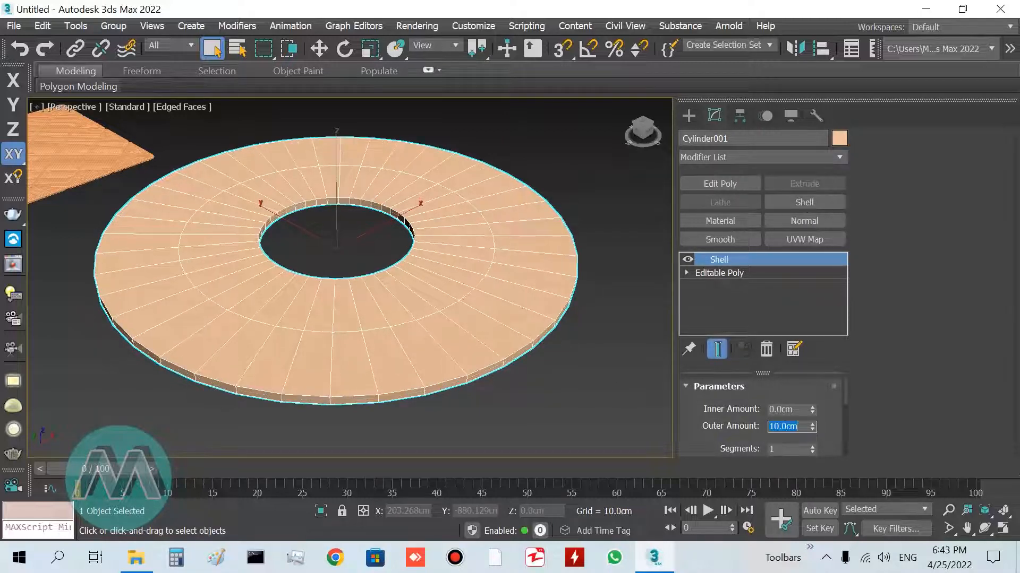
Add a Quadify Mesh modifier and then a TurboSmooth modifier on top of the Shell
left_click(838, 158)
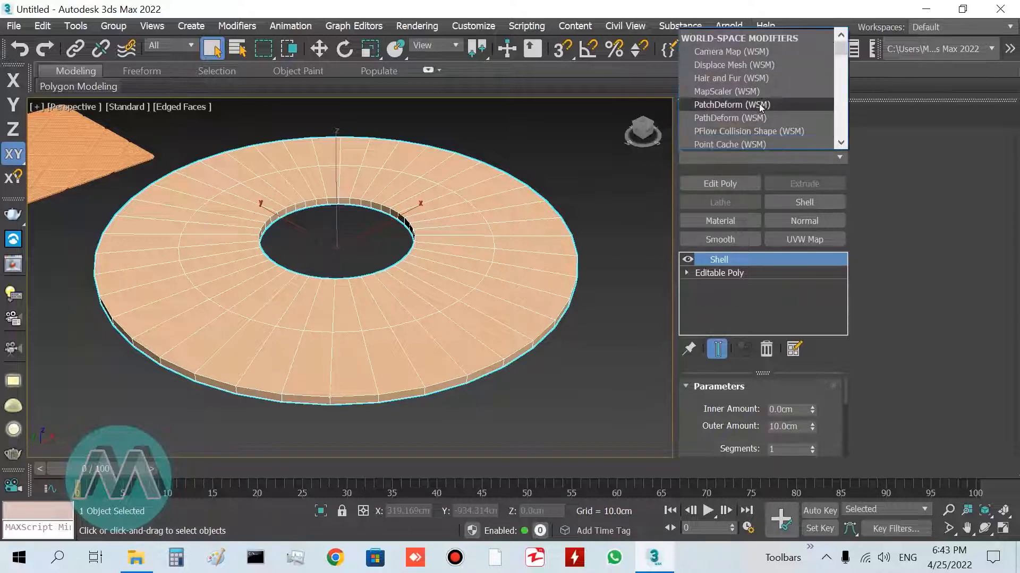
key("q")
left_click(742, 35)
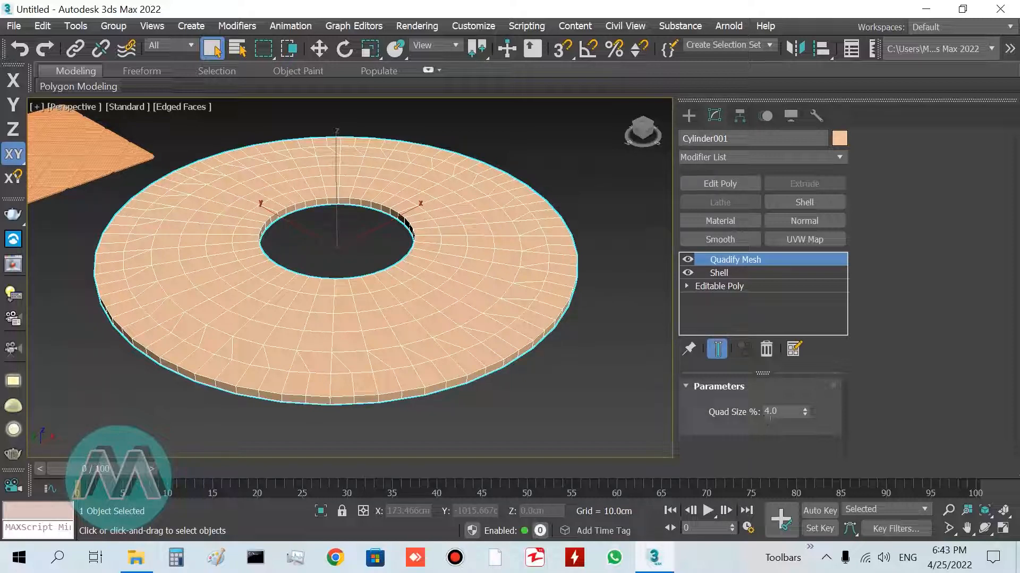
left_click(838, 158)
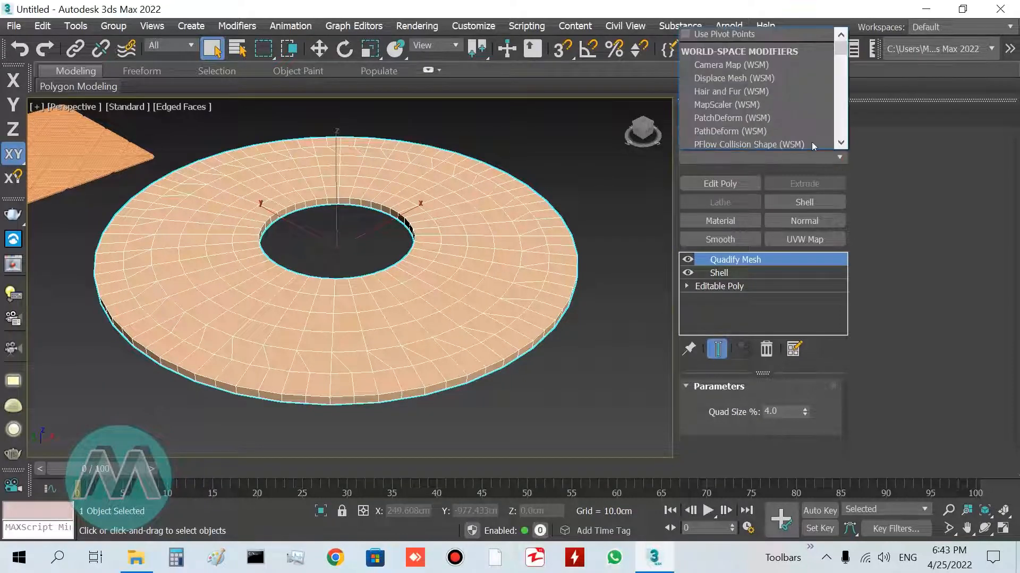
key("t")
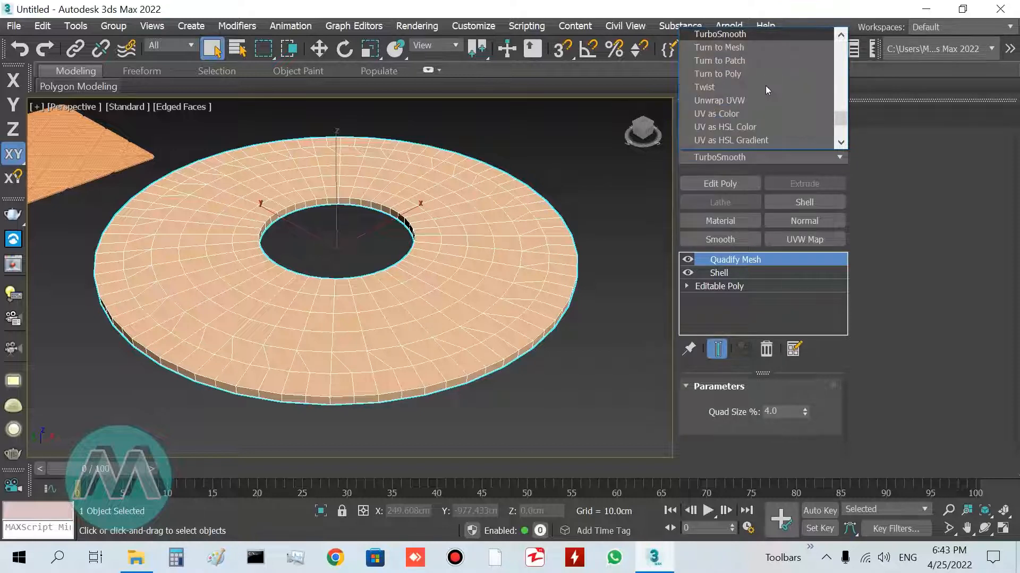
key("Return")
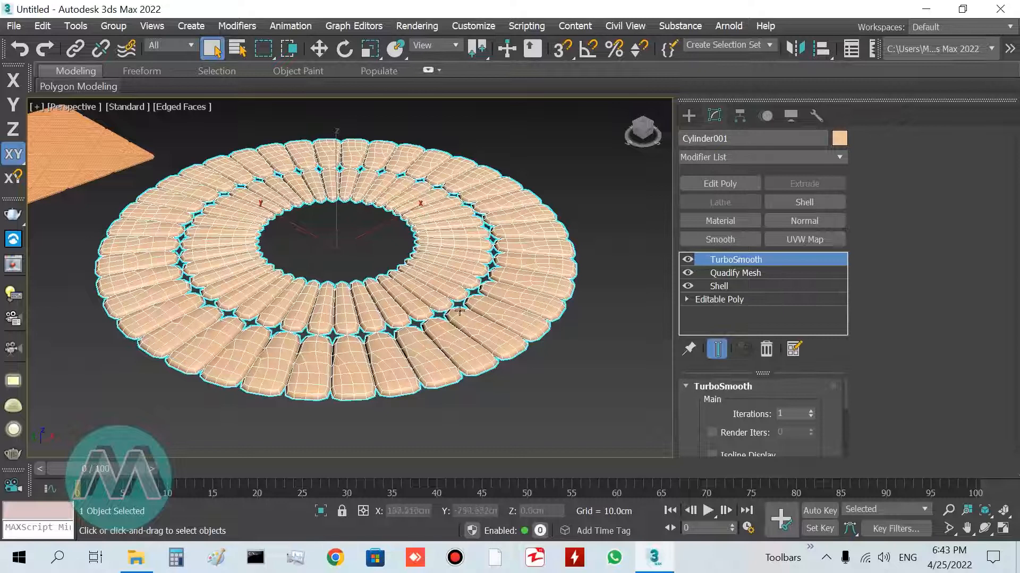
Set the Quadify Mesh quad size to 2%
left_click(742, 275)
double_click(772, 411)
type("2")
key("Return")
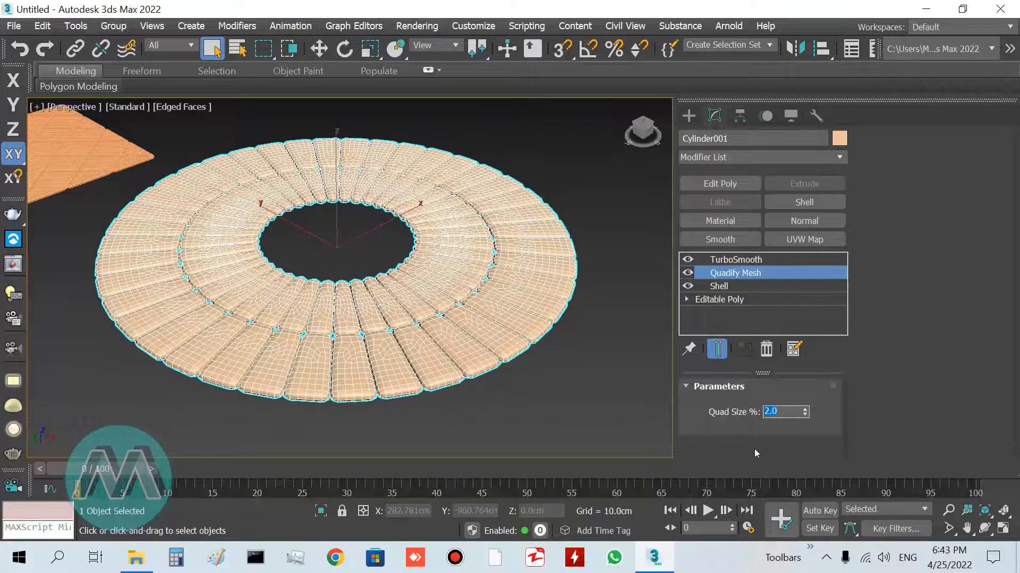
Turn off edged faces display to view the smoothed ring shaded
scroll(506, 297, "up", 4)
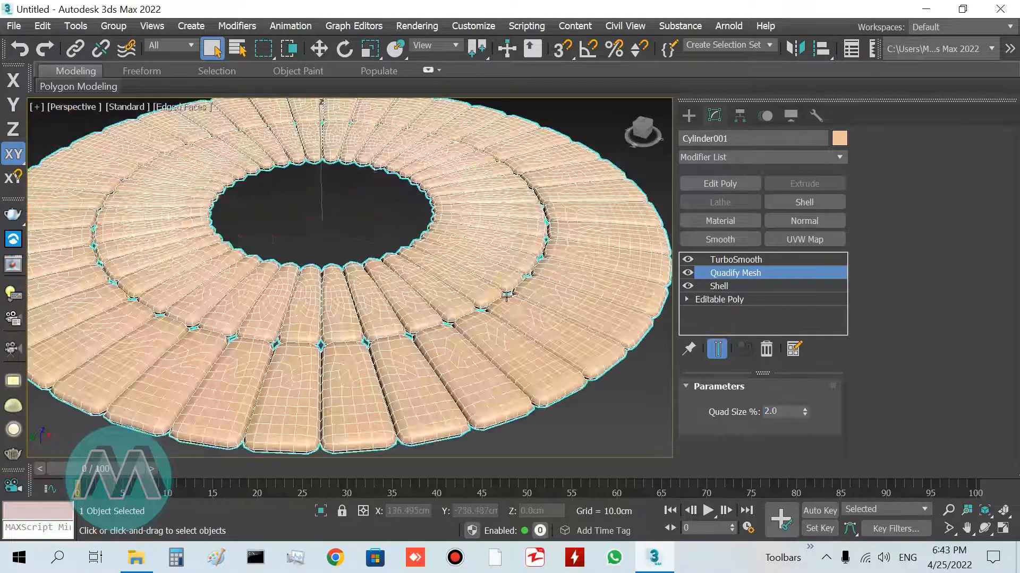
key("F4")
mouse_move(541, 348)
middle_mouse_down()
mouse_move(522, 346)
mouse_move(520, 326)
mouse_move(538, 350)
mouse_move(515, 339)
middle_mouse_up()
scroll(522, 346, "down", 3)
scroll(512, 337, "up", 5)
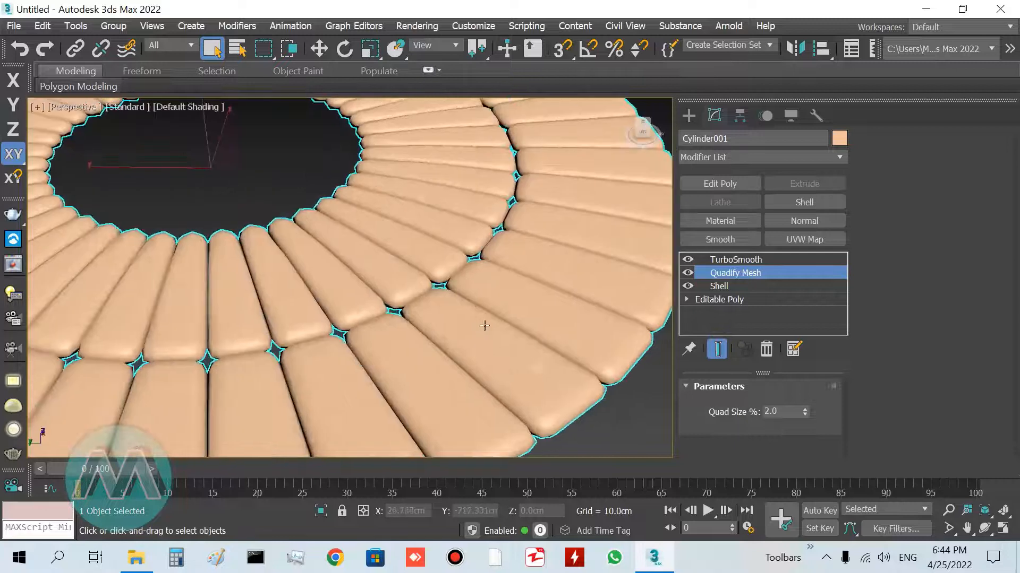
Set the Quadify Mesh quad size to 1%
double_click(779, 411)
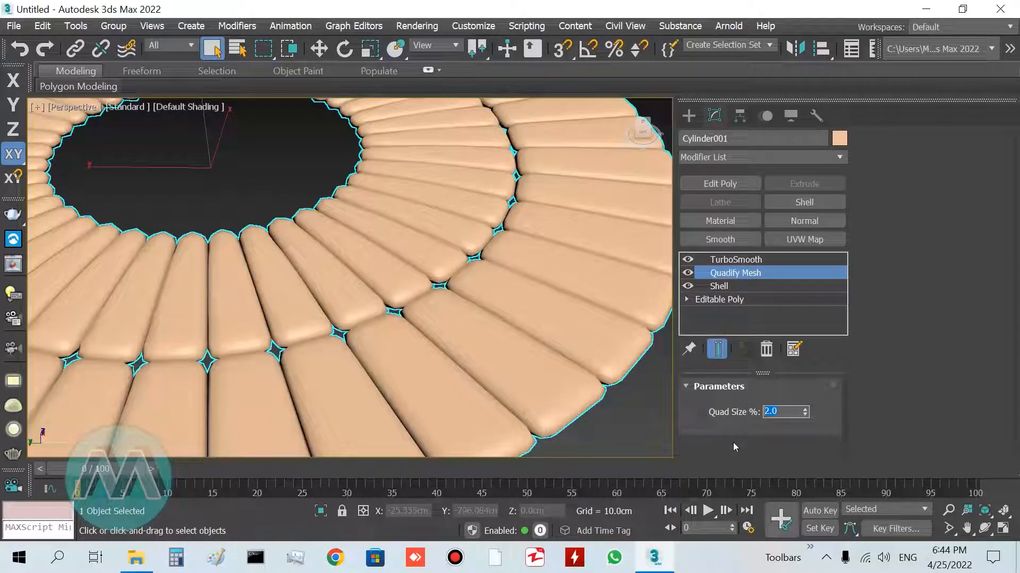
type("1")
key("Return")
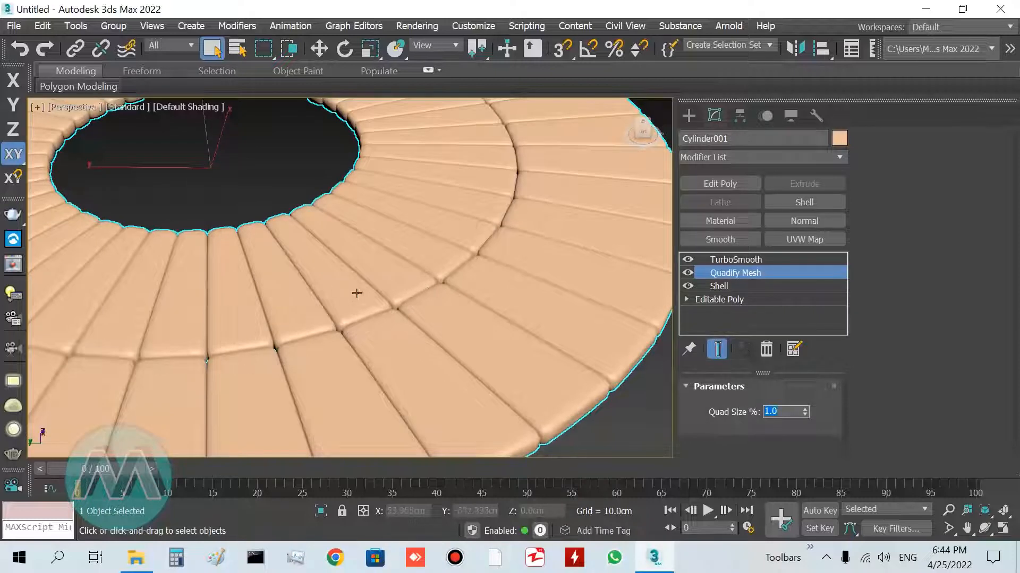
Orbit and zoom around the quilted ring and panel to inspect them from different angles
scroll(467, 338, "down", 5)
middle_click_drag(317, 330, 399, 373)
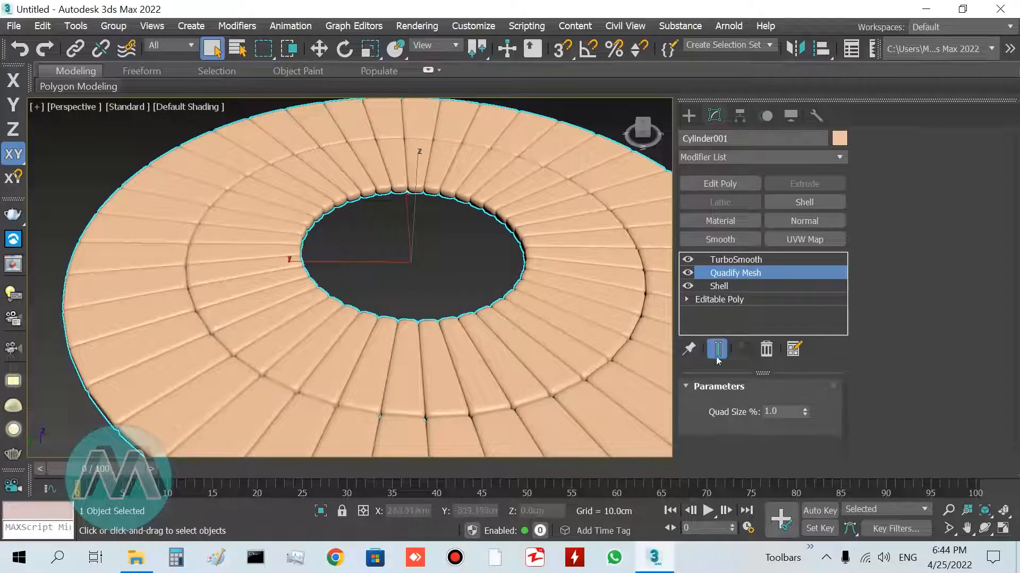
middle_click_drag(513, 354, 460, 323)
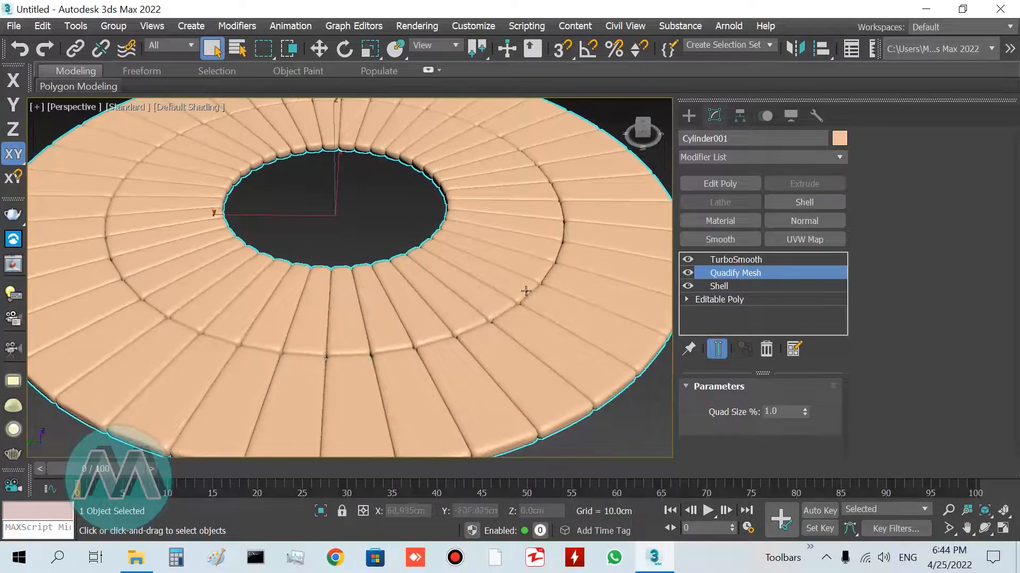
middle_click_drag(478, 375, 448, 320)
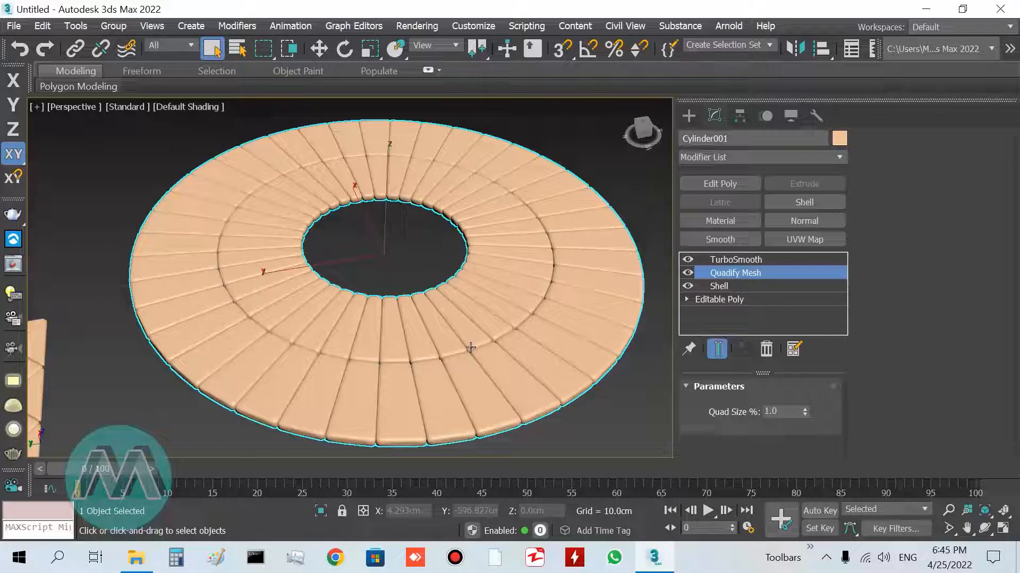
scroll(470, 348, "down", 5)
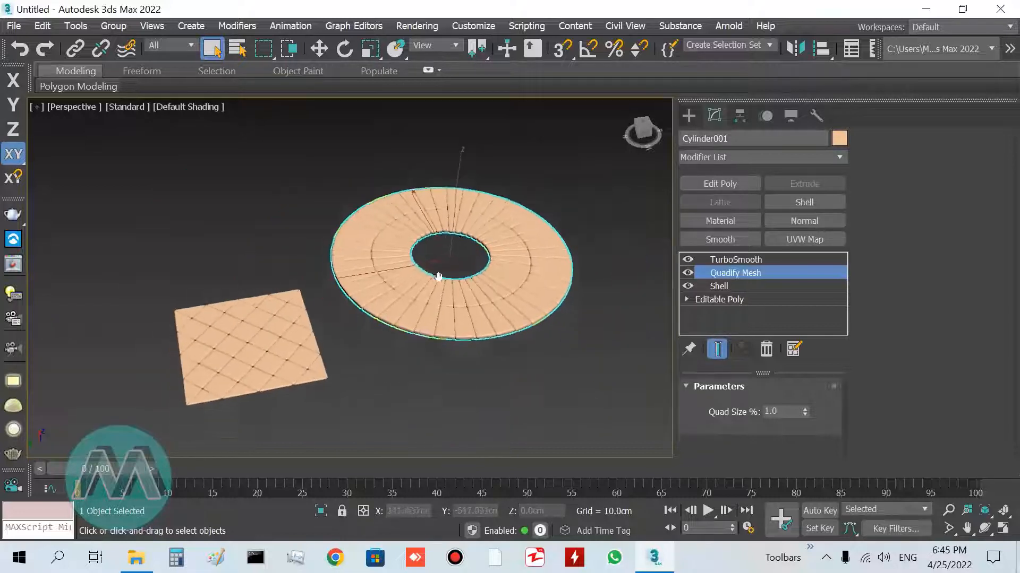
scroll(485, 309, "up", 5)
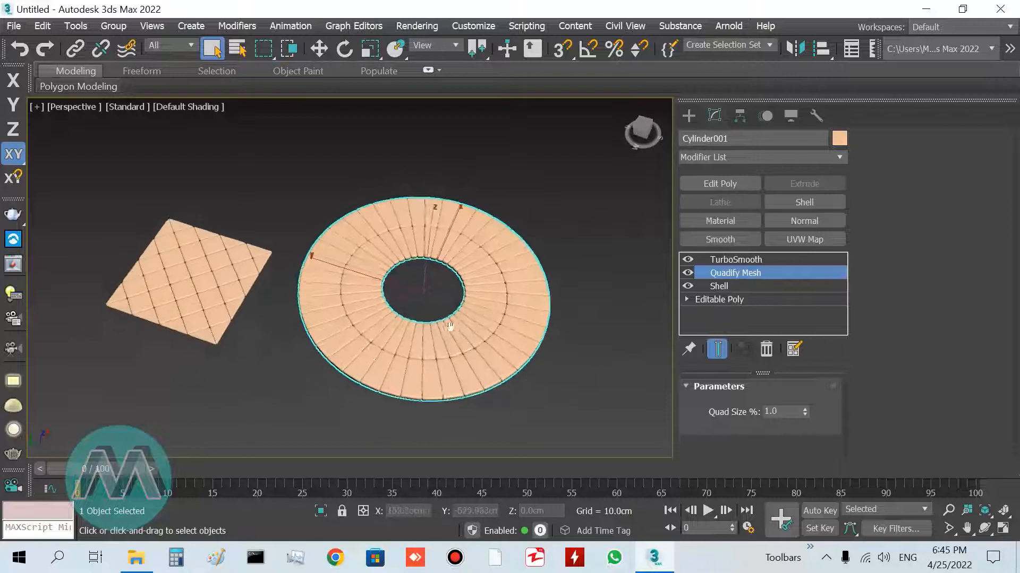
key("alt+w")
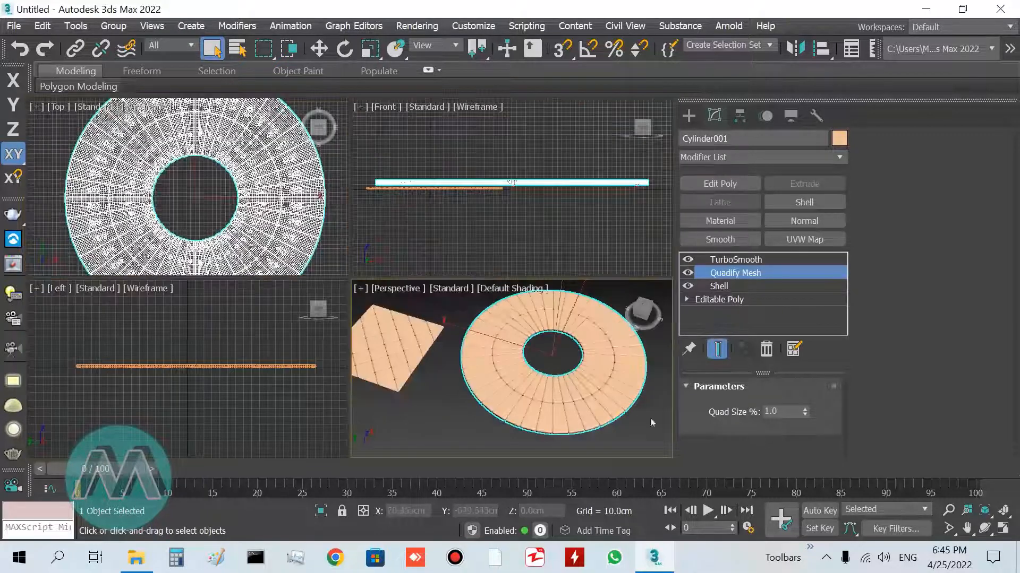
left_click(1004, 511)
left_click(947, 510)
mouse_move(523, 406)
left_mouse_down()
mouse_move(523, 387)
mouse_move(526, 398)
left_mouse_up()
right_click(526, 399)
key("alt+w")
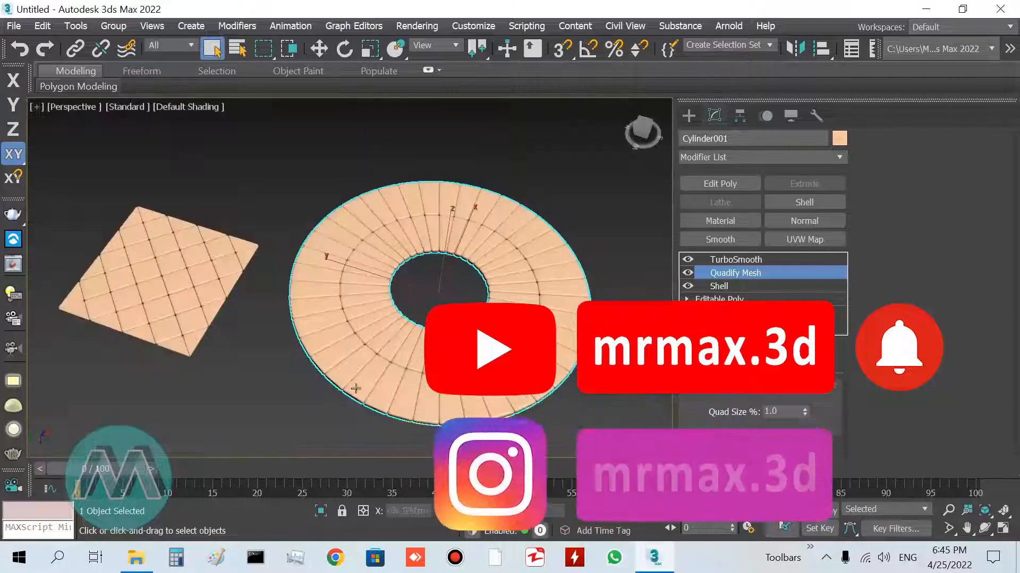